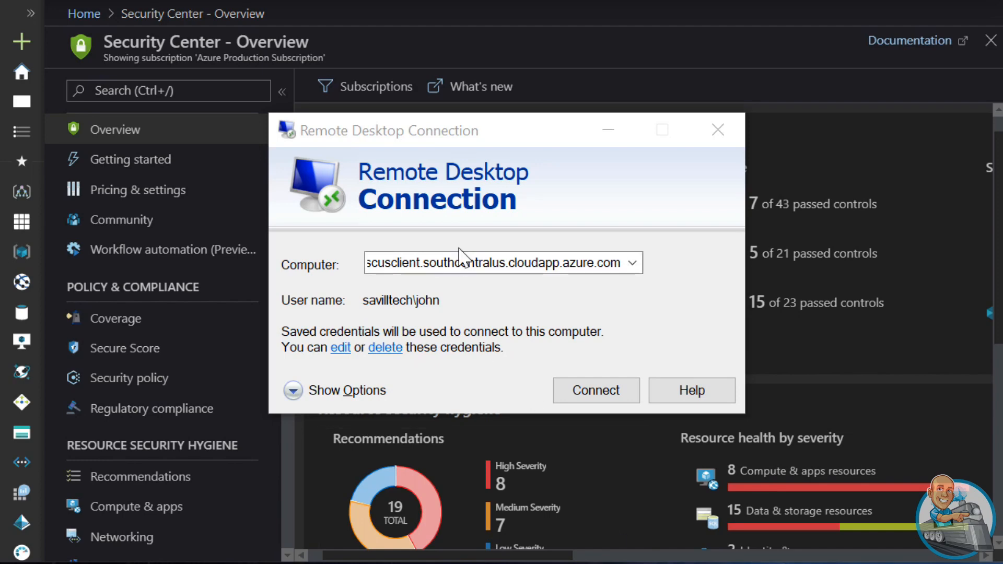
Try to connect by Remote Desktop to savtechscusclient.southcentralus.cloudapp.azure.com and dismiss the resulting dialog
left_click(468, 262)
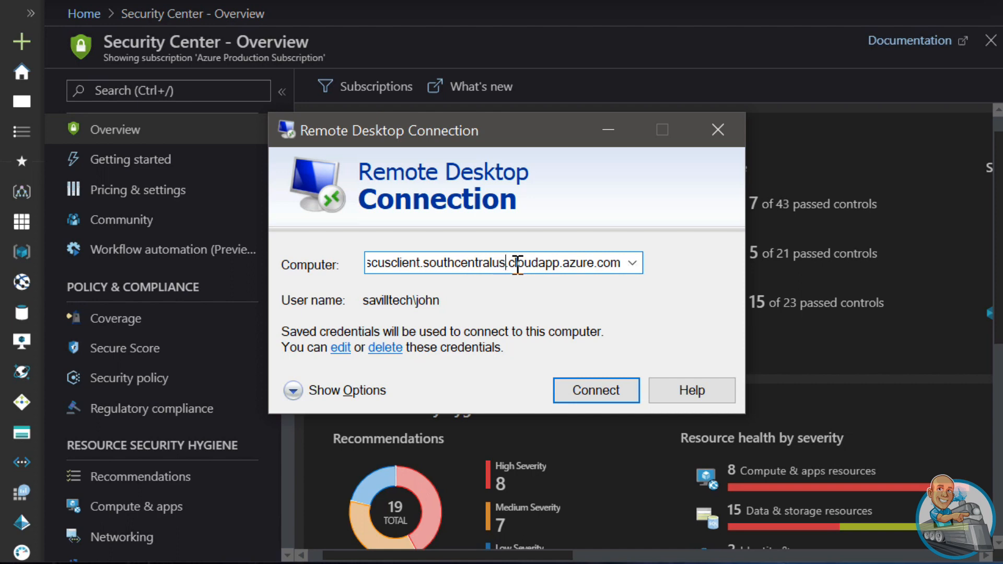
left_click_drag(562, 262, 368, 262)
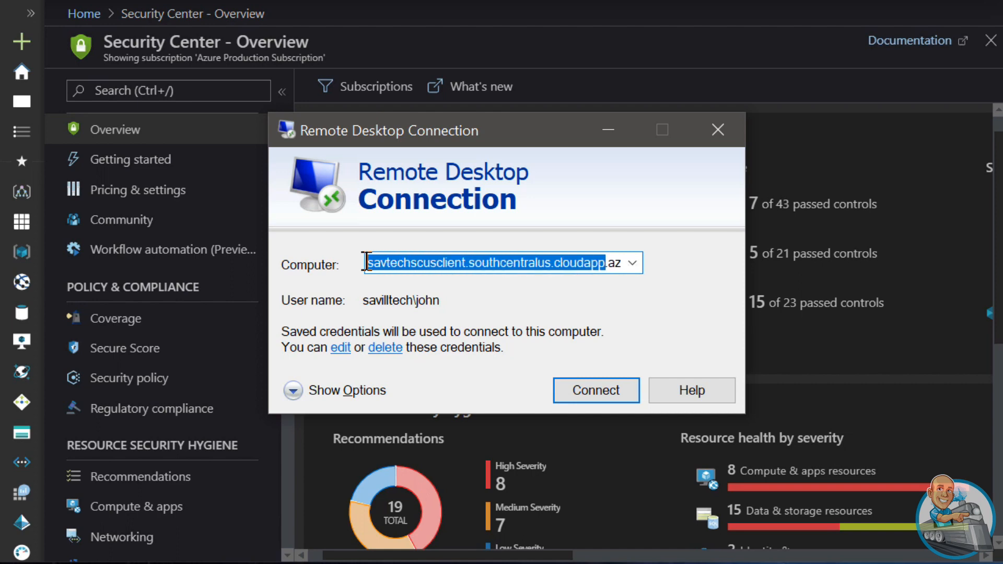
left_click(594, 393)
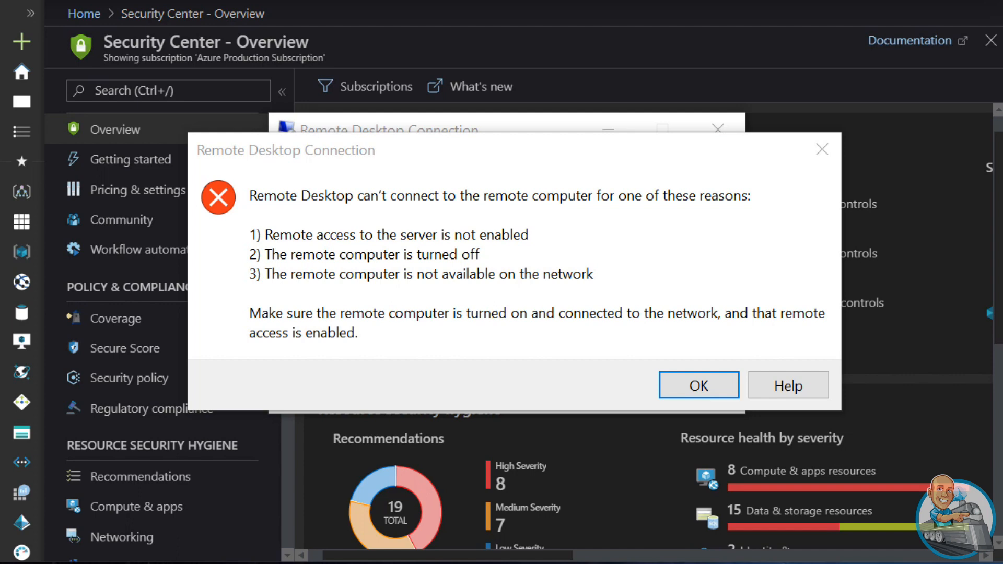
left_click(693, 387)
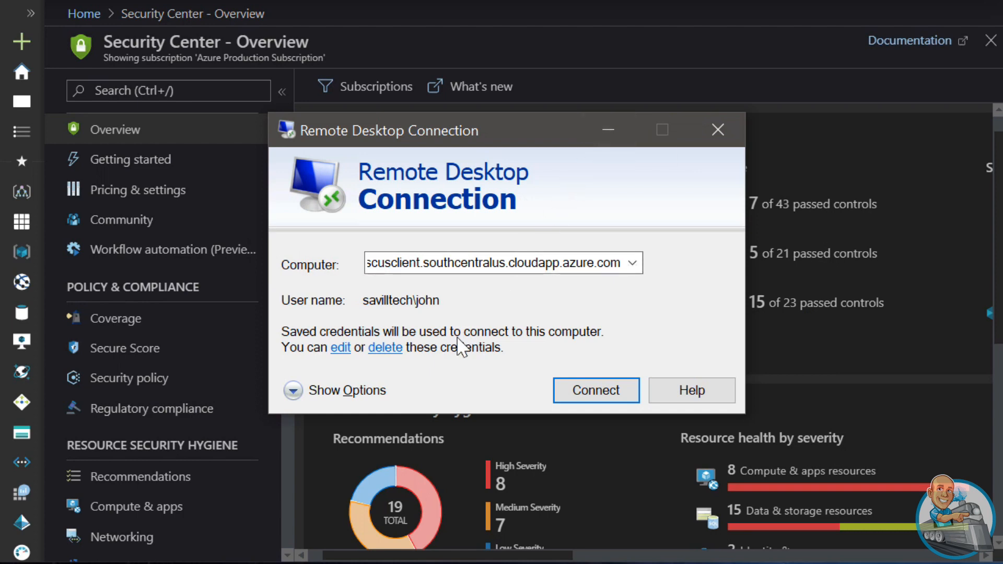
In Security Center, open Just in time VM access and start an access request for the Savazuusscwin10 virtual machine
left_click(286, 483)
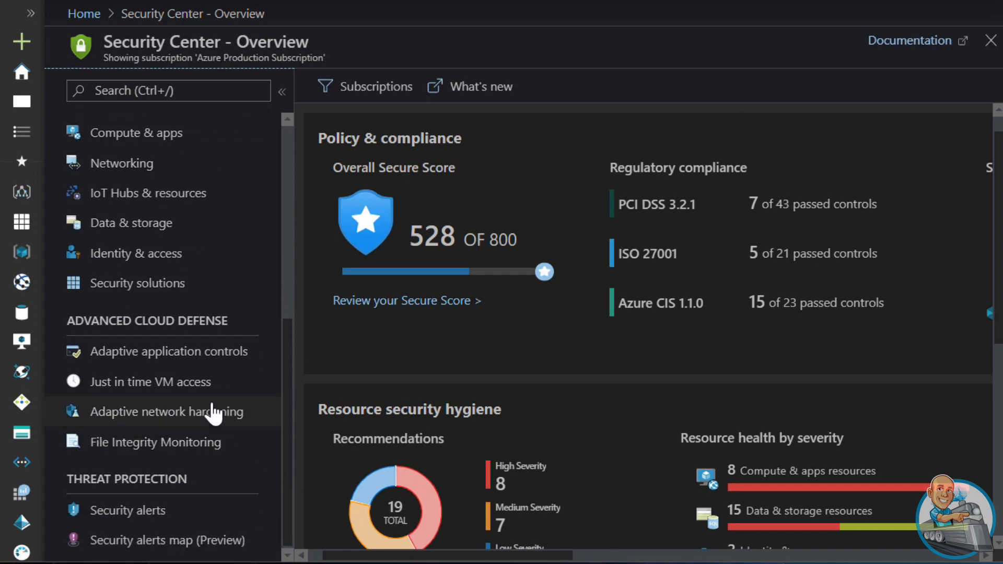
left_click(182, 382)
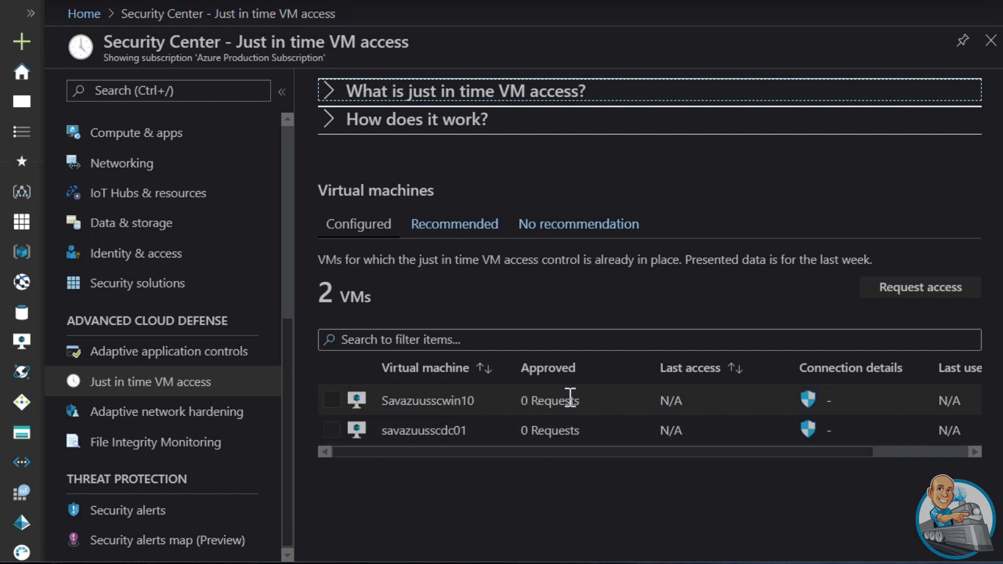
left_click_drag(585, 450, 519, 462)
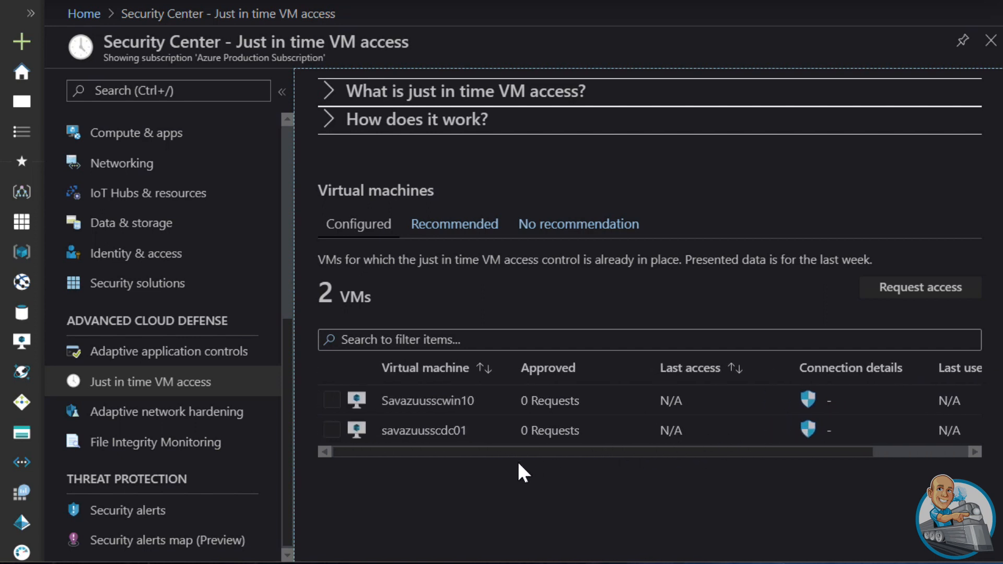
left_click(332, 399)
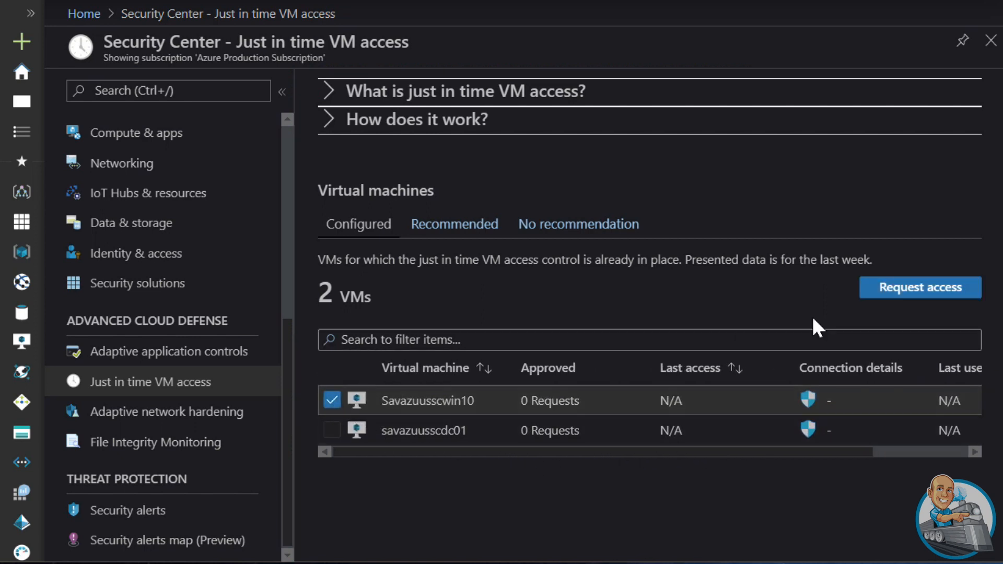
left_click(905, 292)
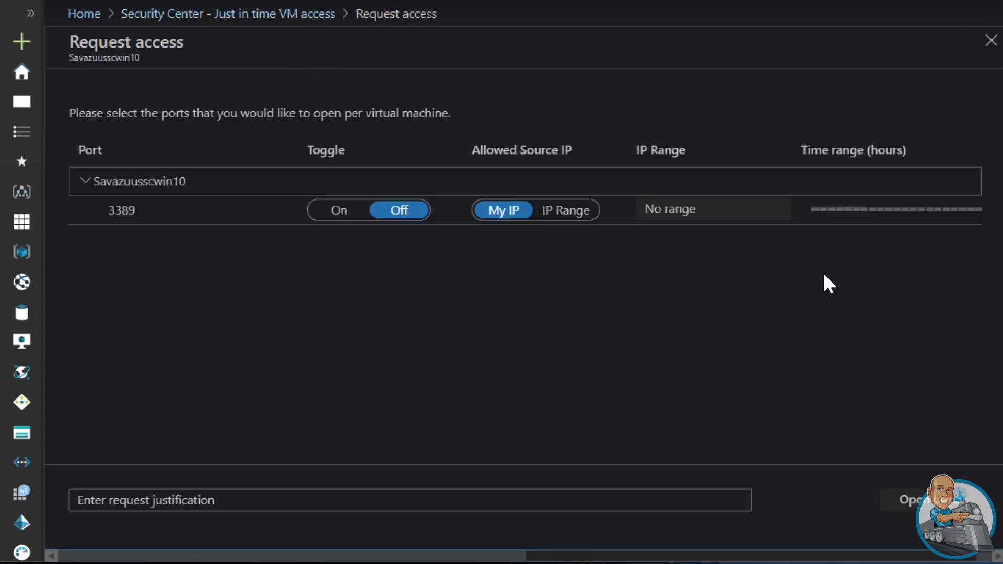
Request port 3389 to be opened for My IP with the maximum time range, and submit the request
left_click(491, 215)
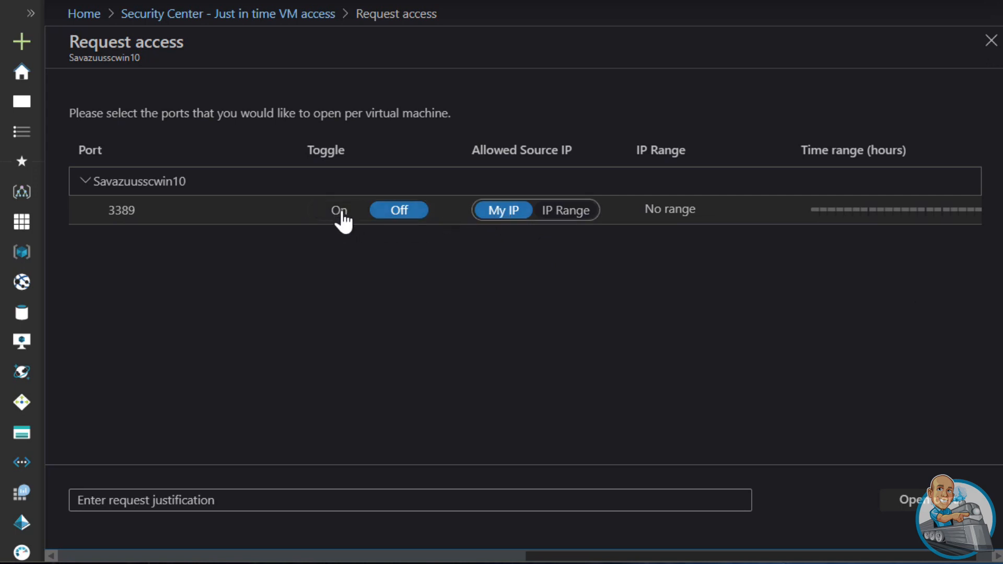
left_click(339, 210)
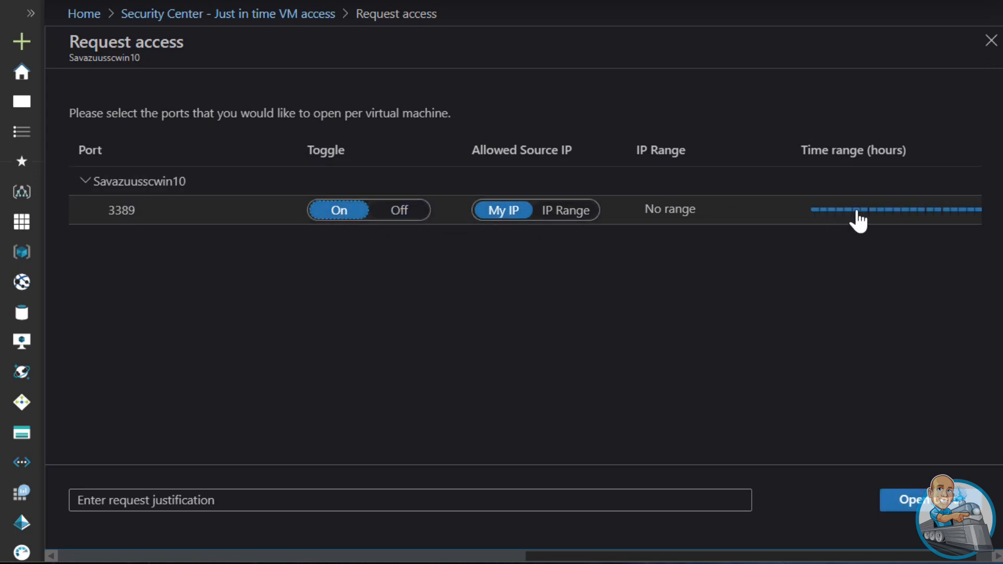
left_click(518, 554)
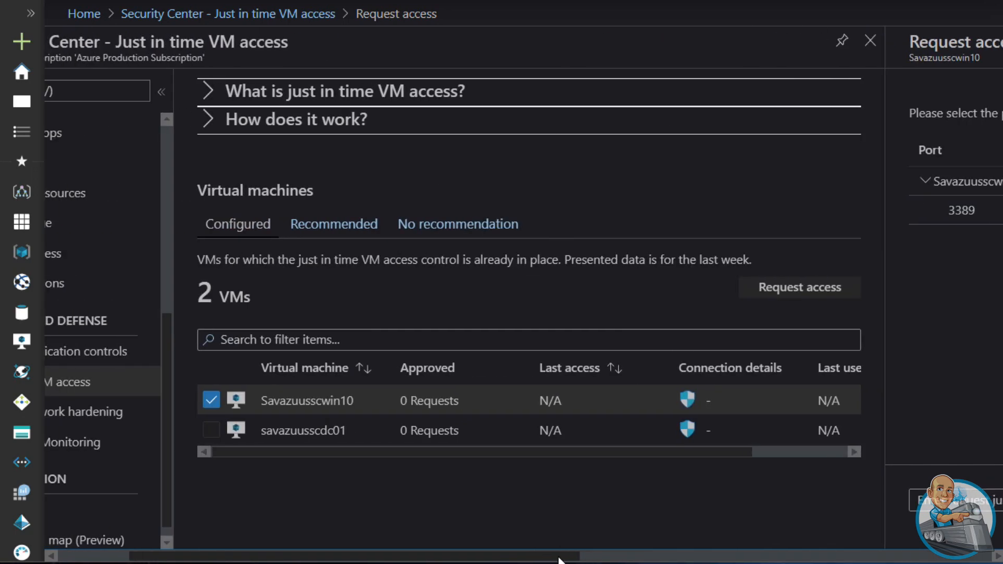
left_click(610, 554)
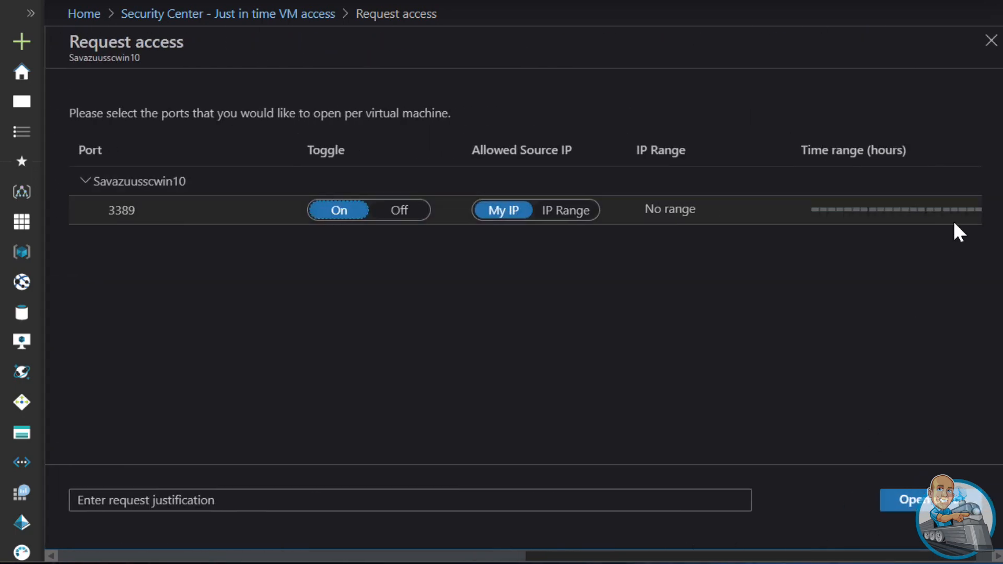
left_click_drag(950, 212, 845, 230)
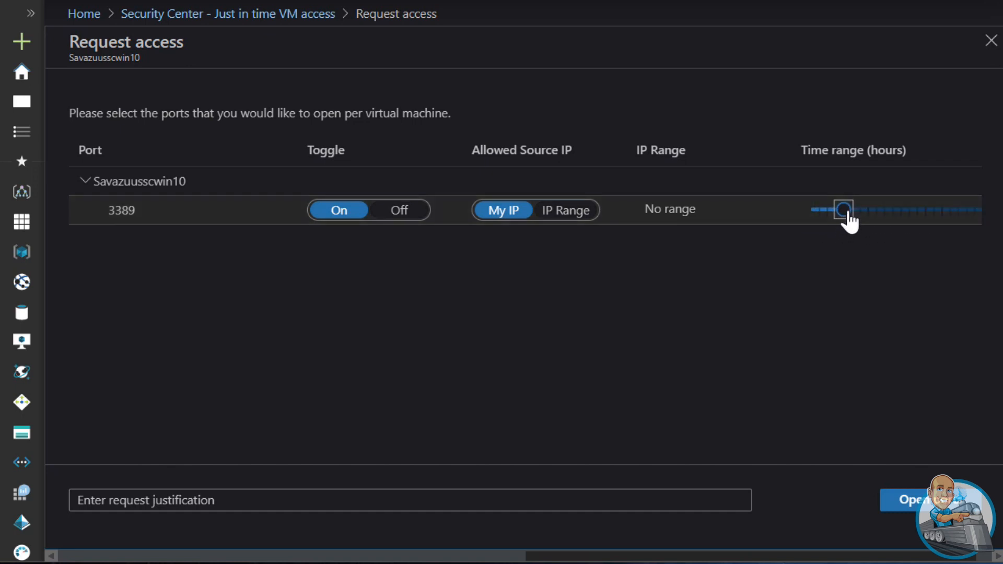
mouse_move(983, 560)
left_mouse_down()
mouse_move(858, 560)
mouse_move(967, 560)
left_mouse_up()
left_click_drag(845, 212, 999, 213)
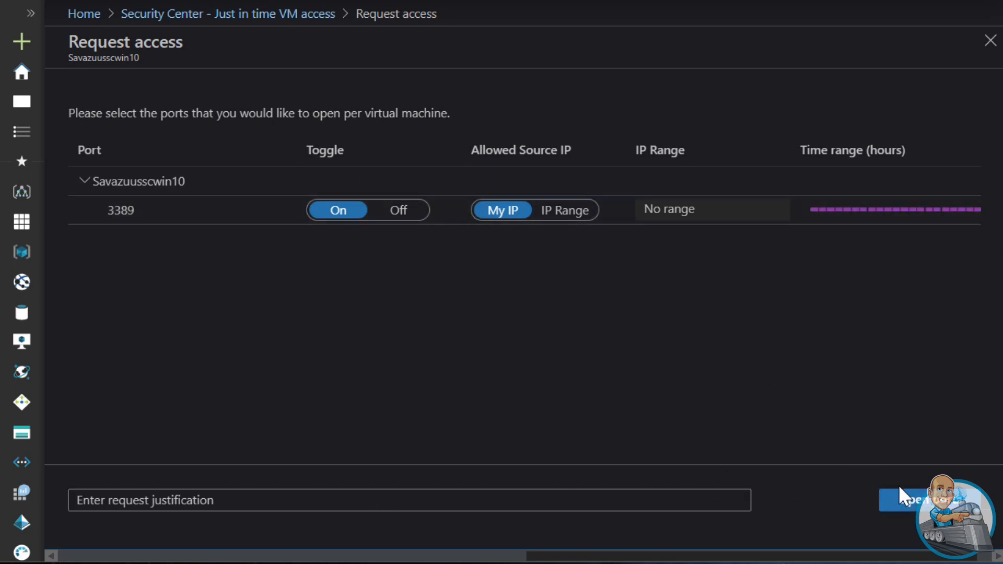
left_click(911, 501)
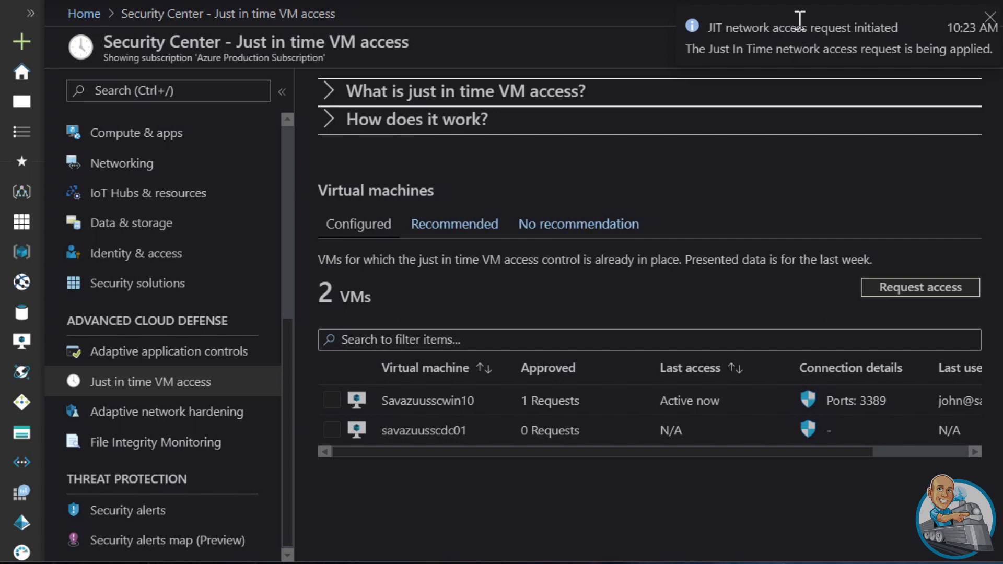
Switch to Remote Desktop Connection and retry connecting to the virtual machine until the session starts
key("alt+Tab")
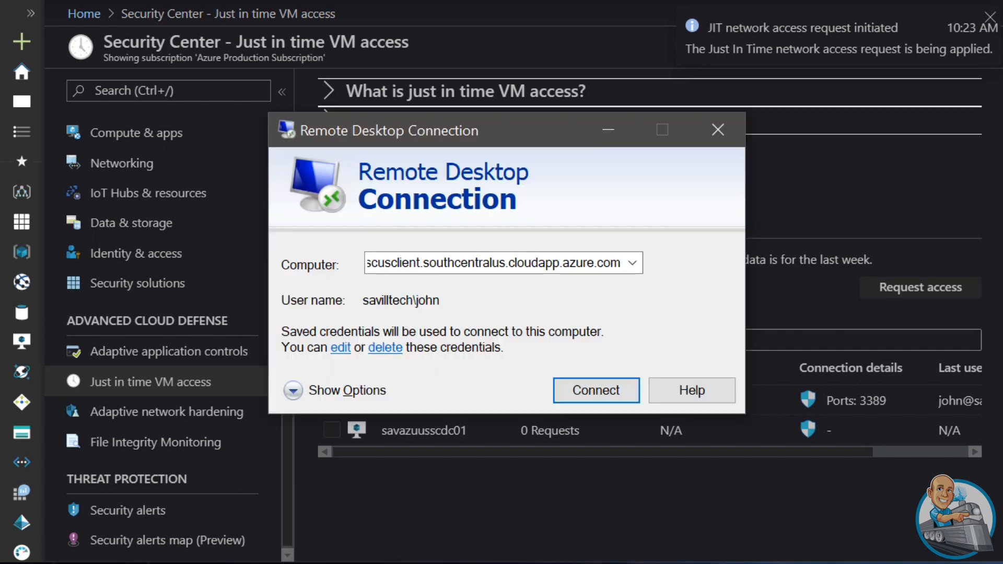
left_click(592, 392)
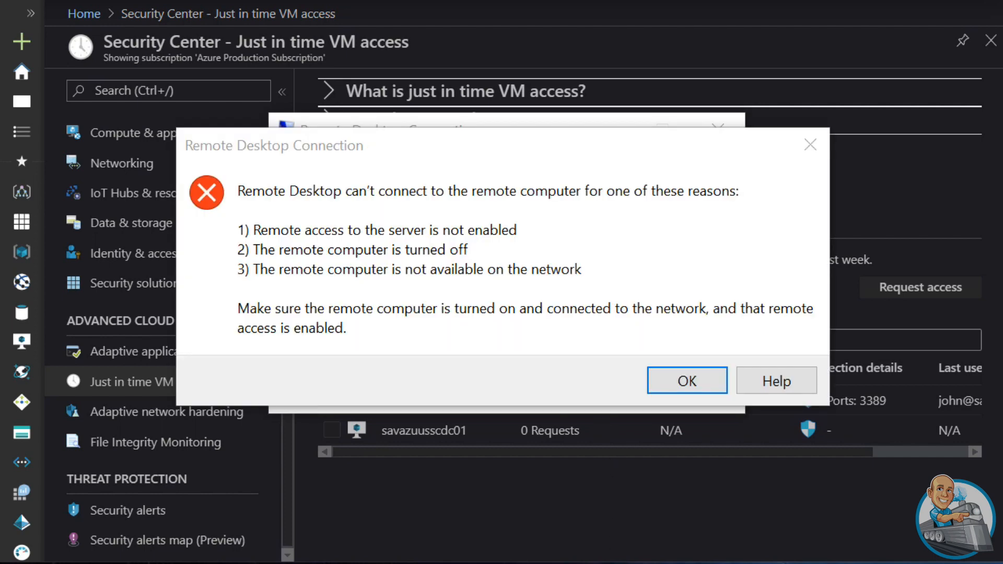
left_click(678, 385)
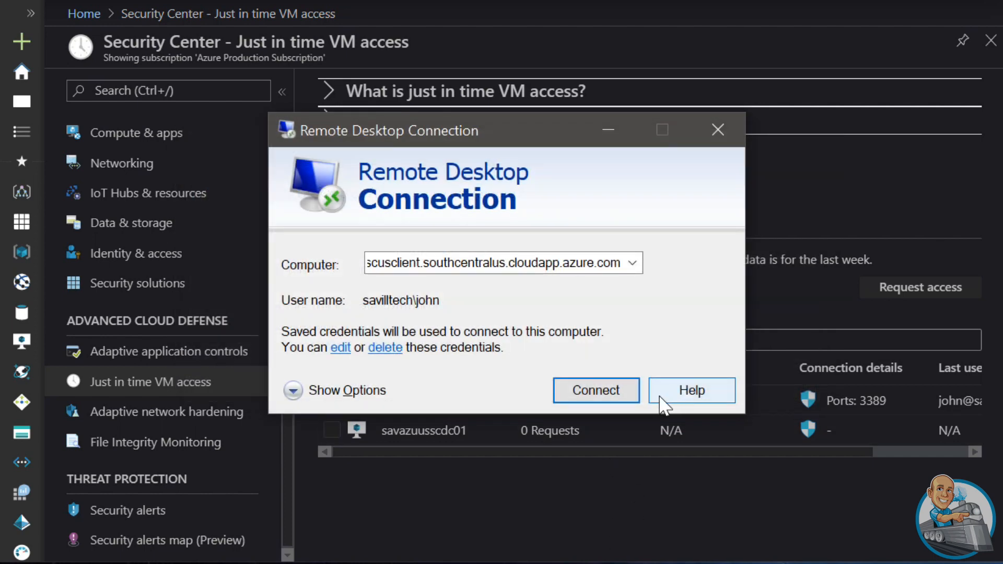
left_click(596, 393)
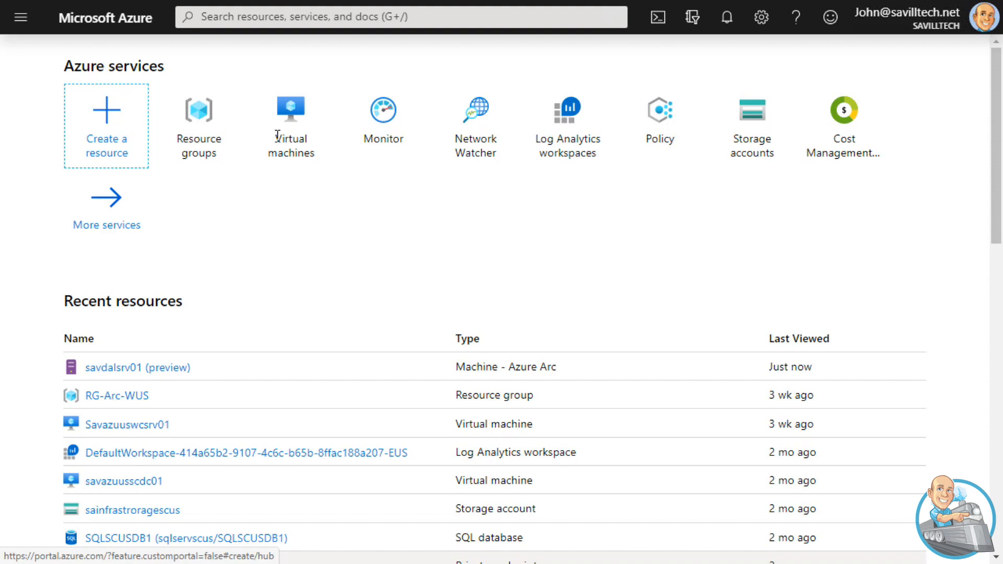
View the virtual machines list in the Azure portal, and open Security Center's Just in time VM access page
left_click(284, 115)
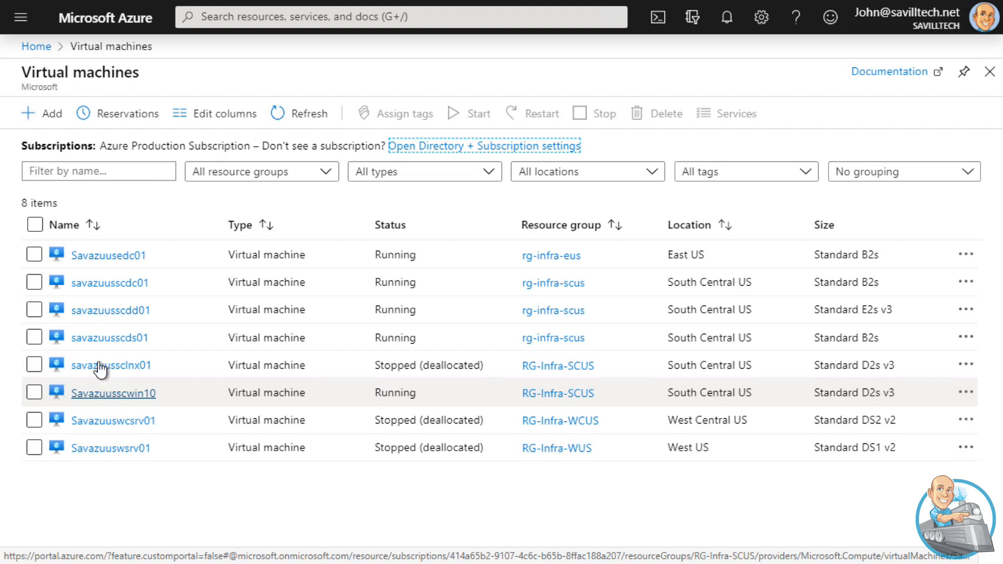
left_click(24, 20)
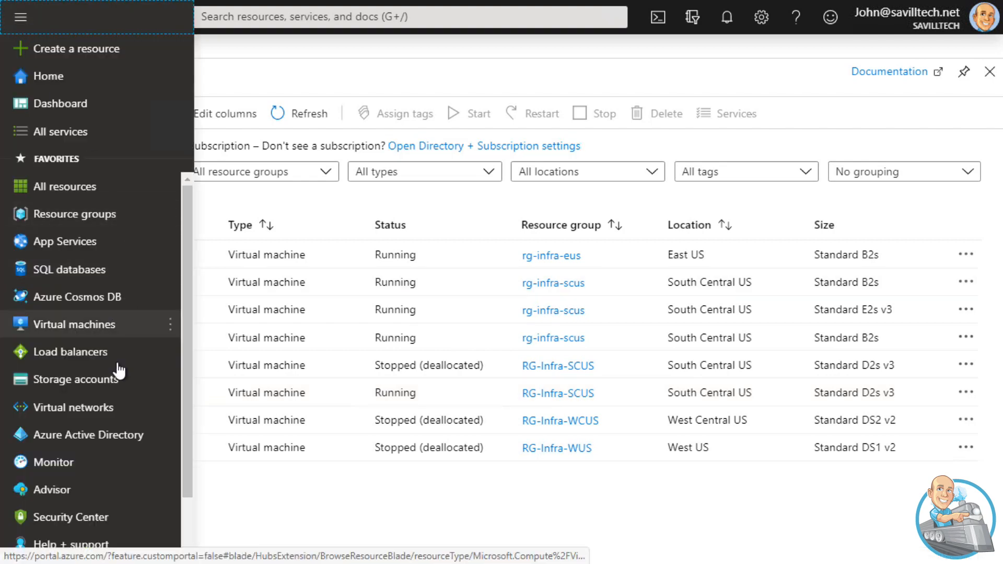
scroll(104, 408, "down", 2)
left_click(70, 452)
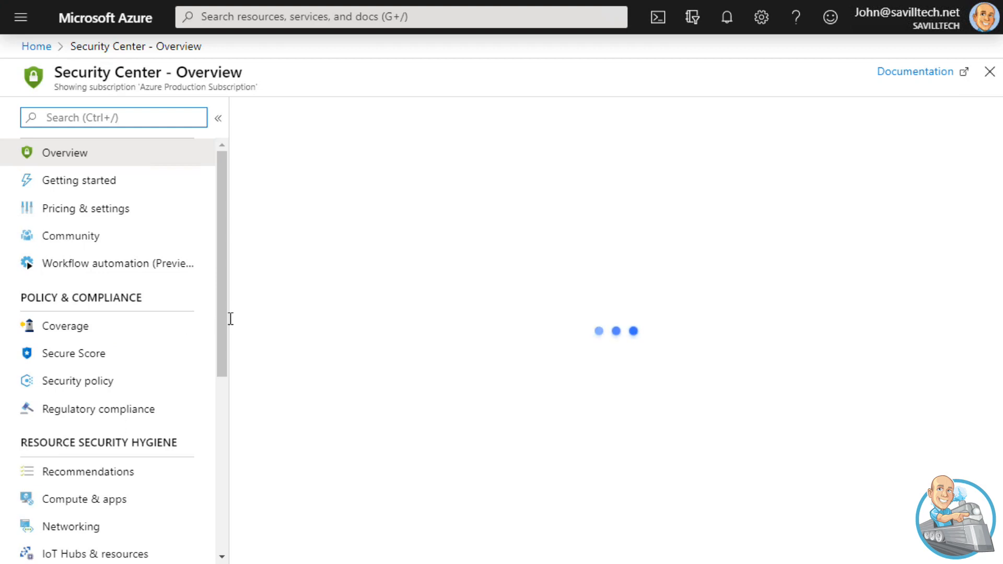
left_click_drag(224, 315, 226, 470)
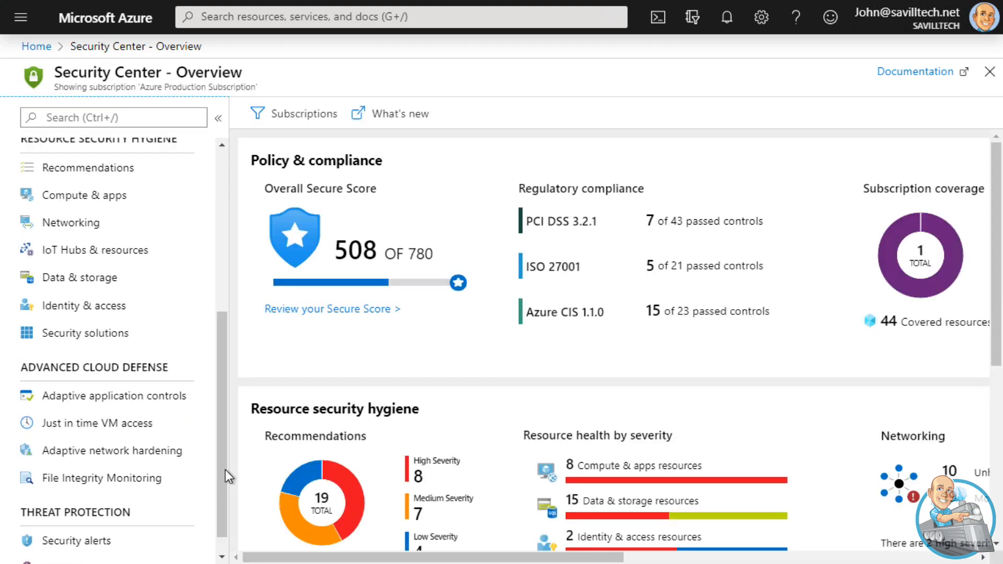
left_click(97, 423)
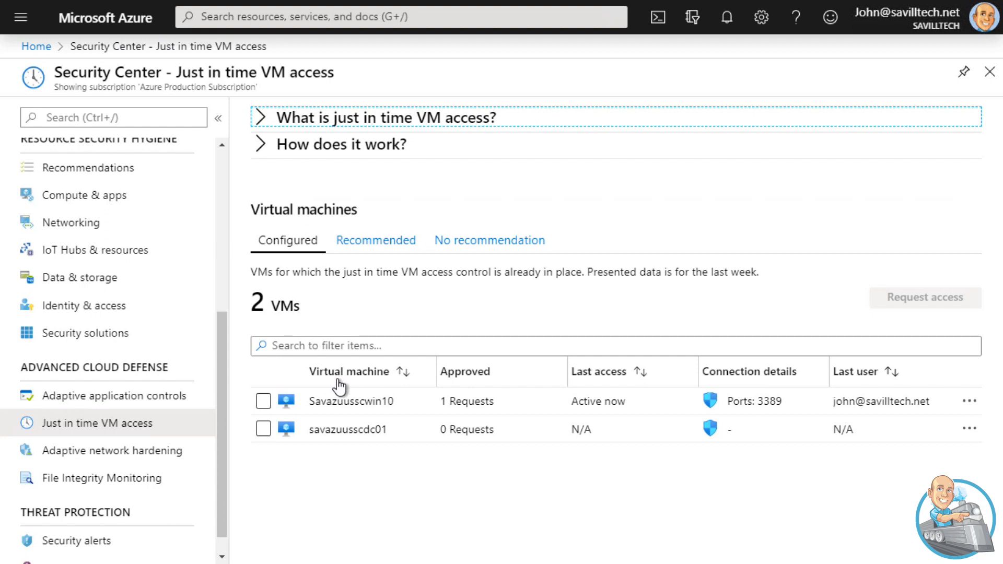
Open the JIT access configuration of Savazuusscwin10 and inspect the options of its port 3389 rule
left_click(969, 402)
left_click(833, 471)
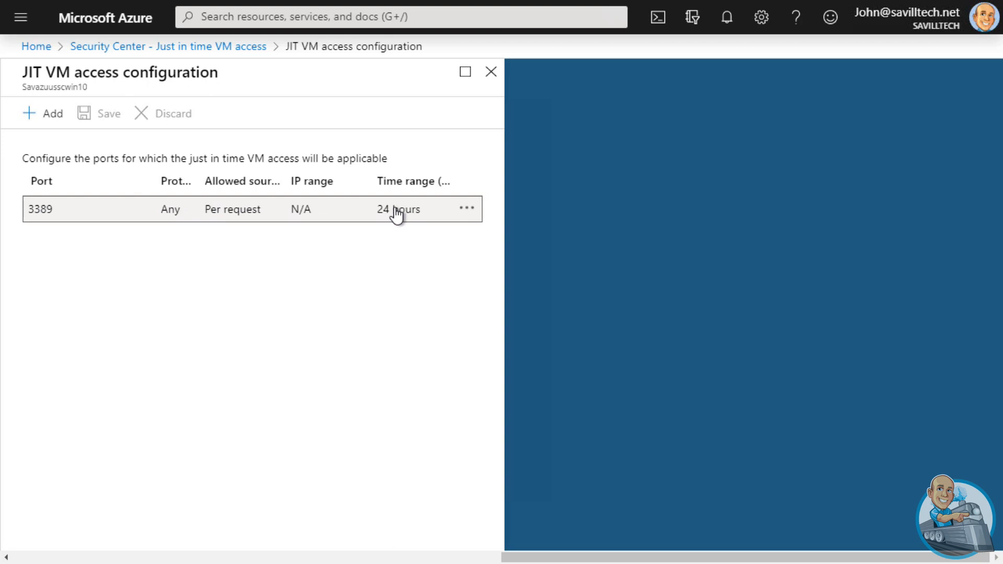
left_click(468, 209)
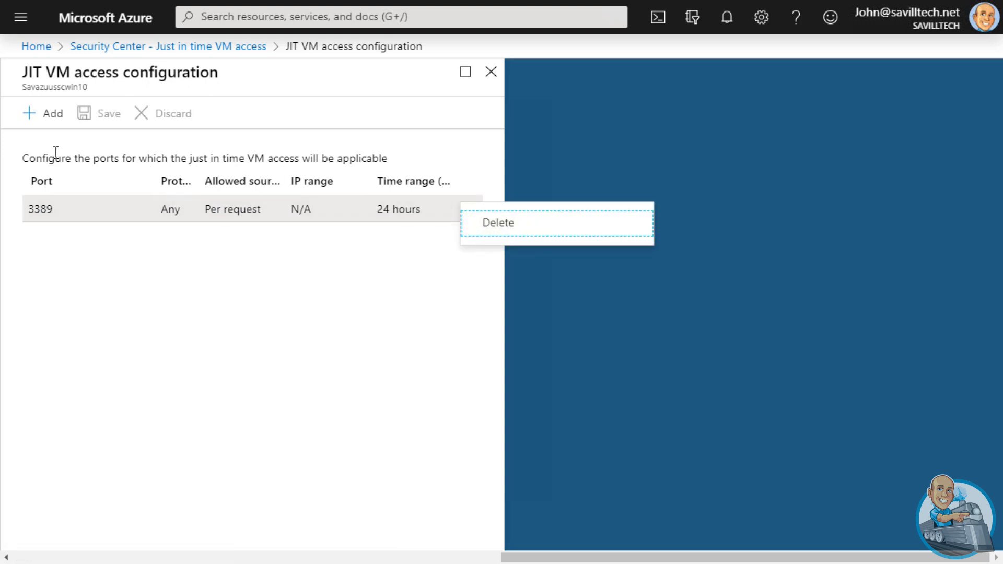
Try a new port configuration with a max request time of 5 hours, discard it and close the JIT configuration
left_click(44, 114)
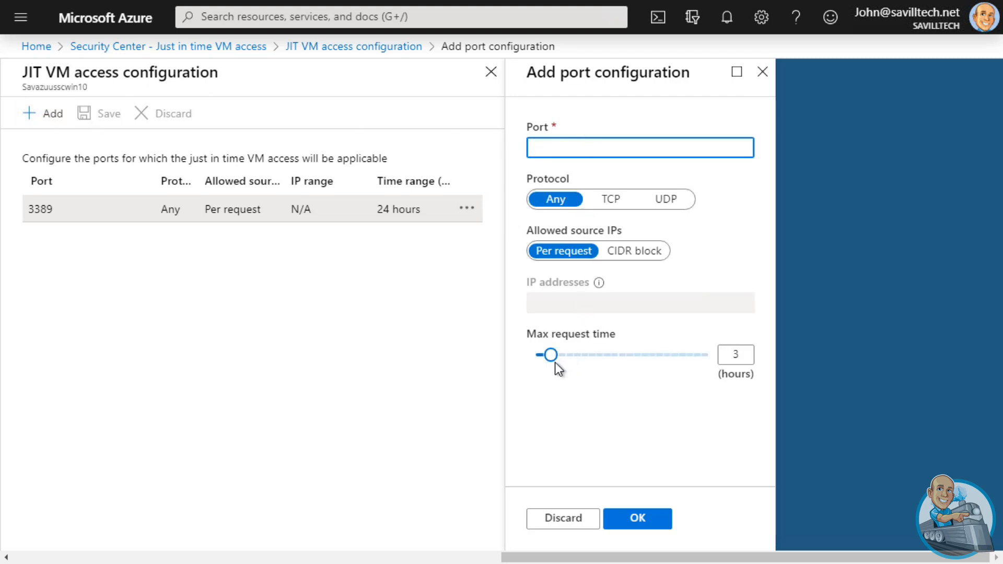
left_click_drag(551, 355, 575, 361)
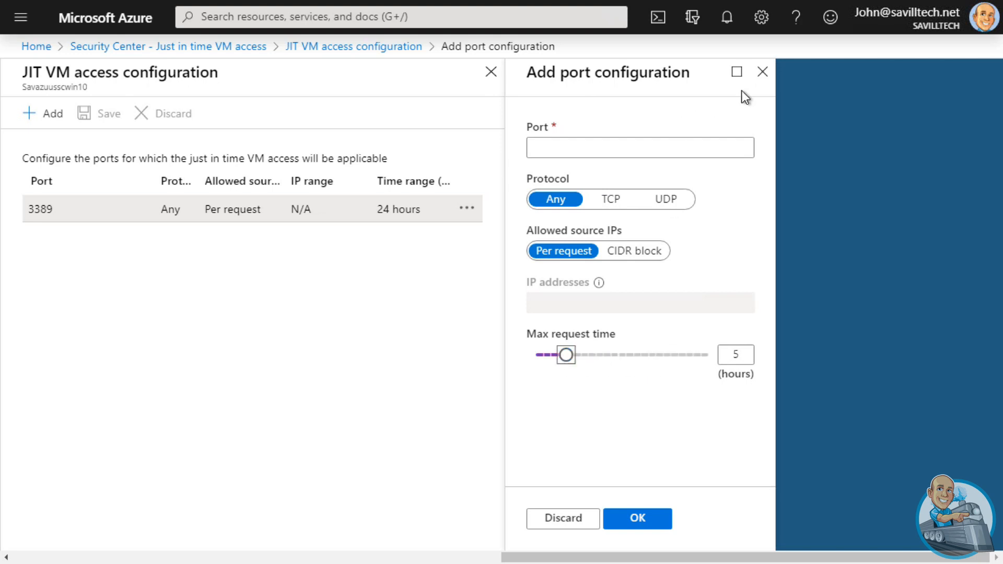
left_click(763, 72)
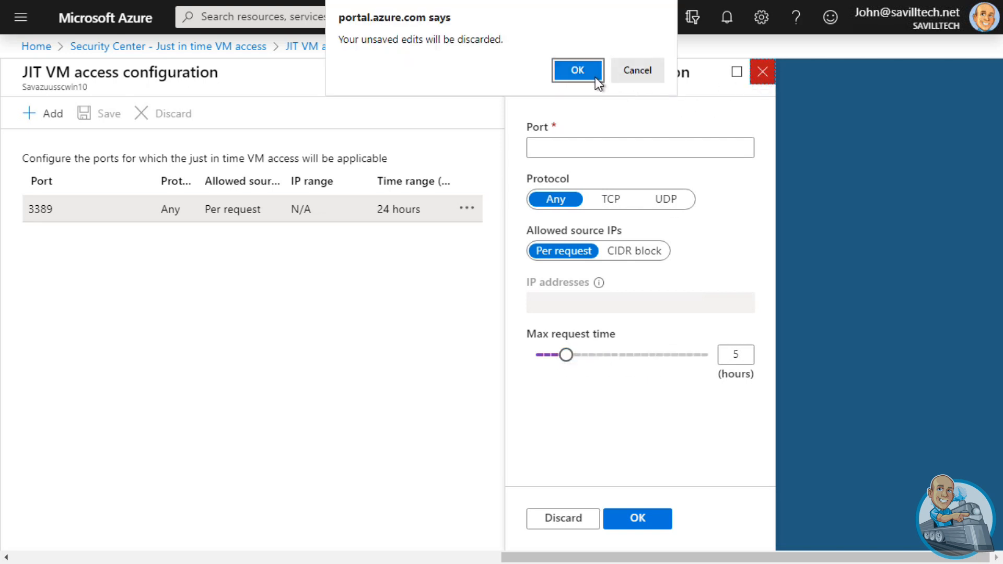
left_click(577, 70)
left_click(497, 72)
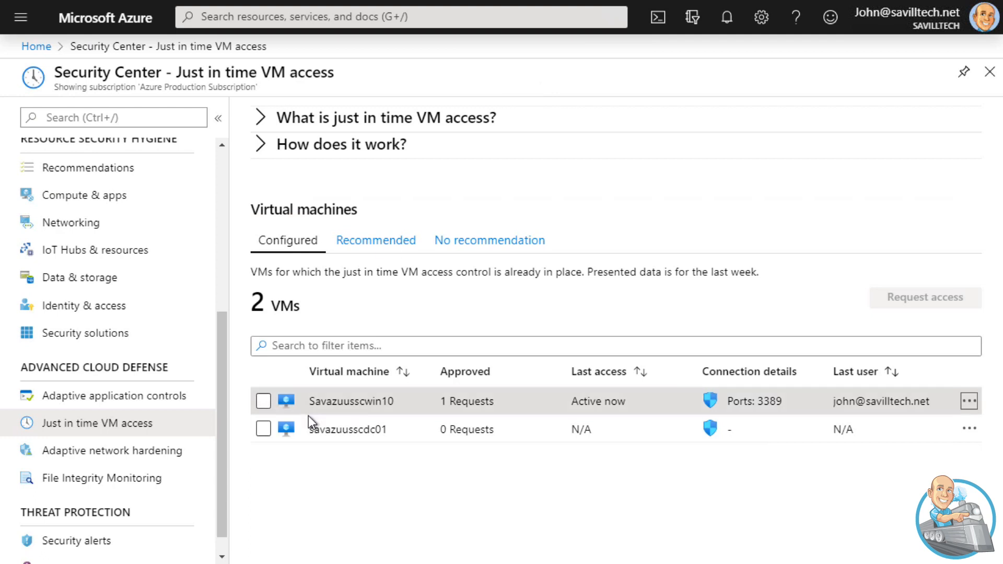
Start another access request for Savazuusscwin10 to try its time range control, and discard it by returning to the portal home page
left_click(263, 401)
left_click(920, 297)
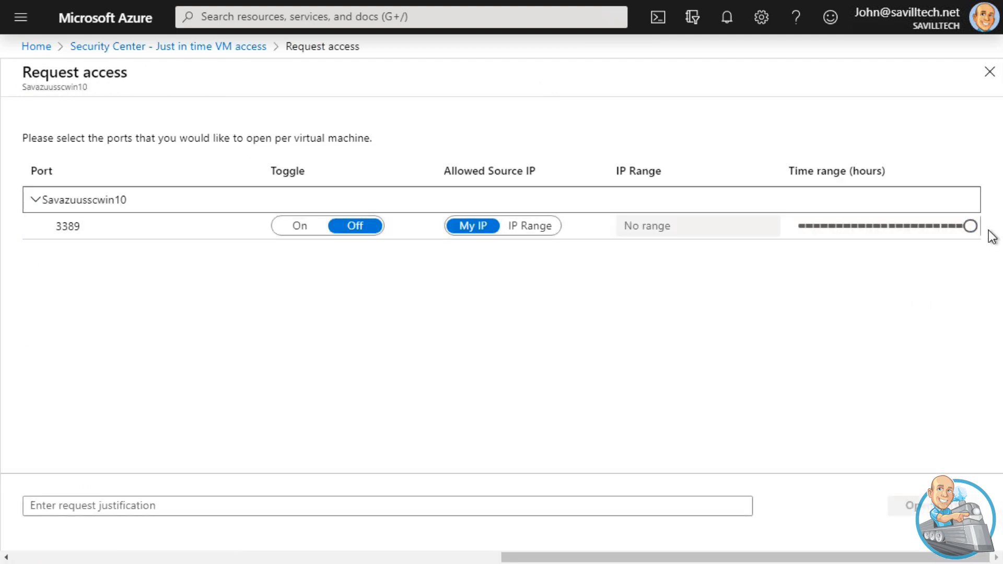
mouse_move(969, 226)
left_mouse_down()
mouse_move(788, 236)
mouse_move(956, 233)
mouse_move(848, 233)
mouse_move(890, 228)
mouse_move(980, 240)
left_mouse_up()
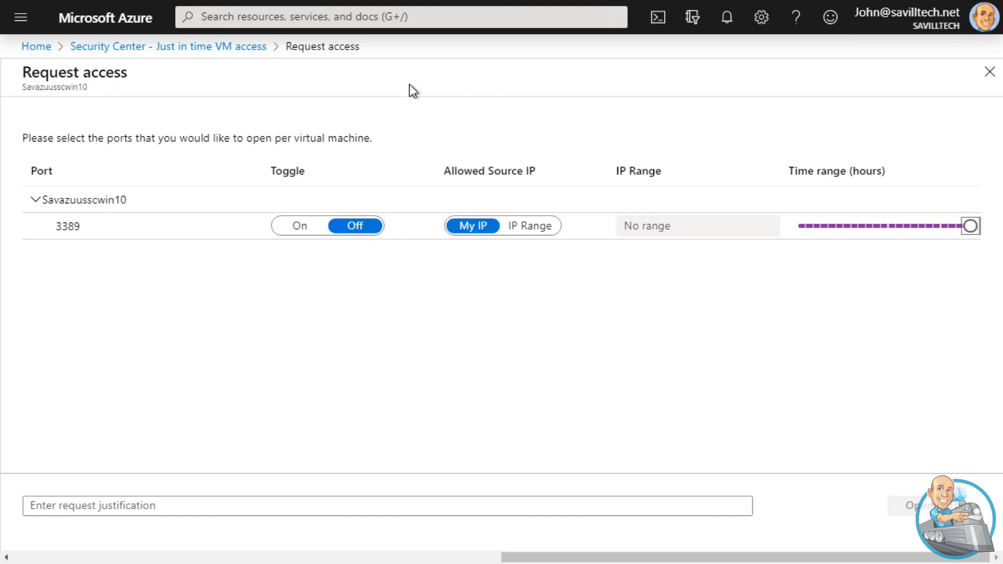
left_click(40, 53)
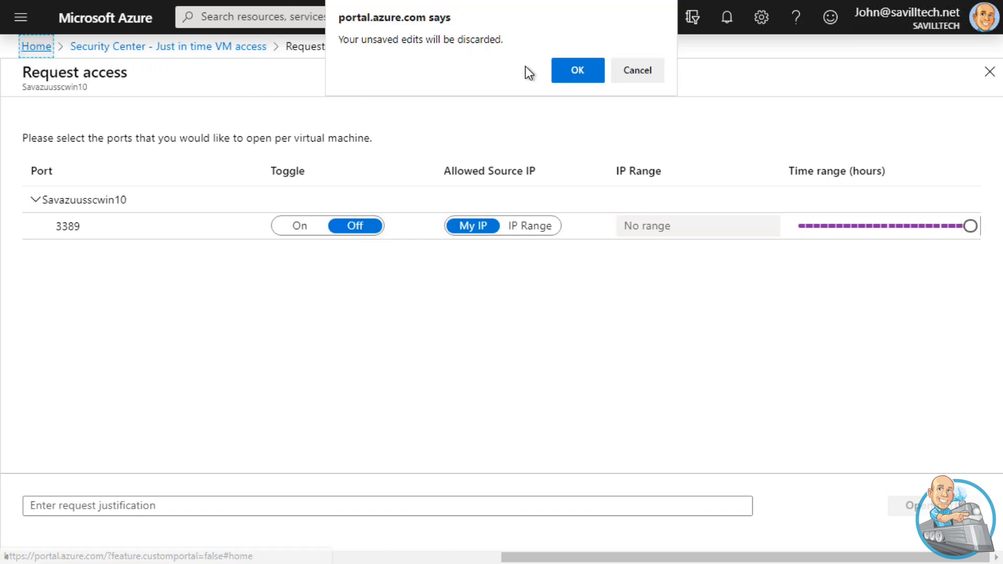
left_click(575, 74)
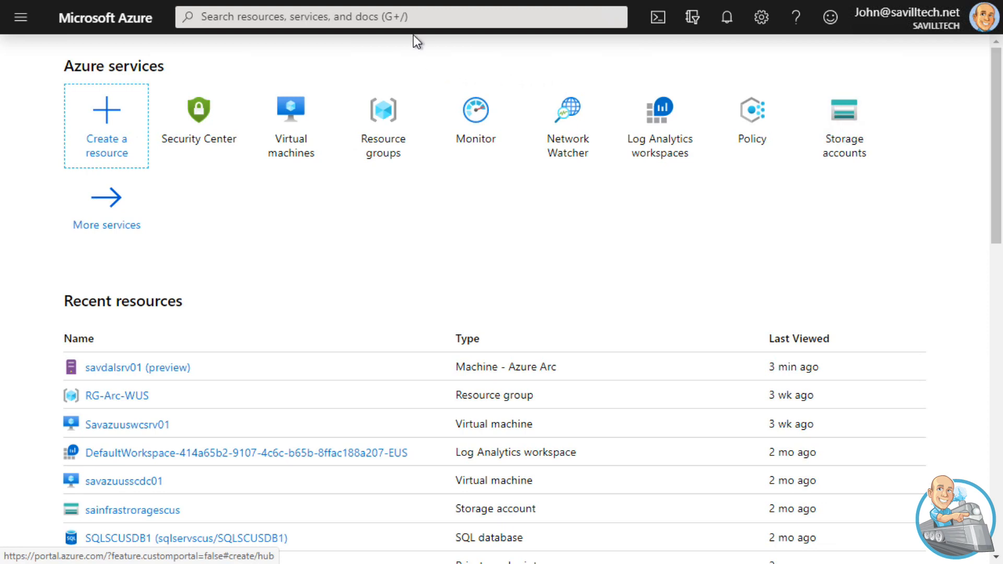
Find the virtual networks service and open the subnets list of VNet-Infra-SCUS
left_click(399, 16)
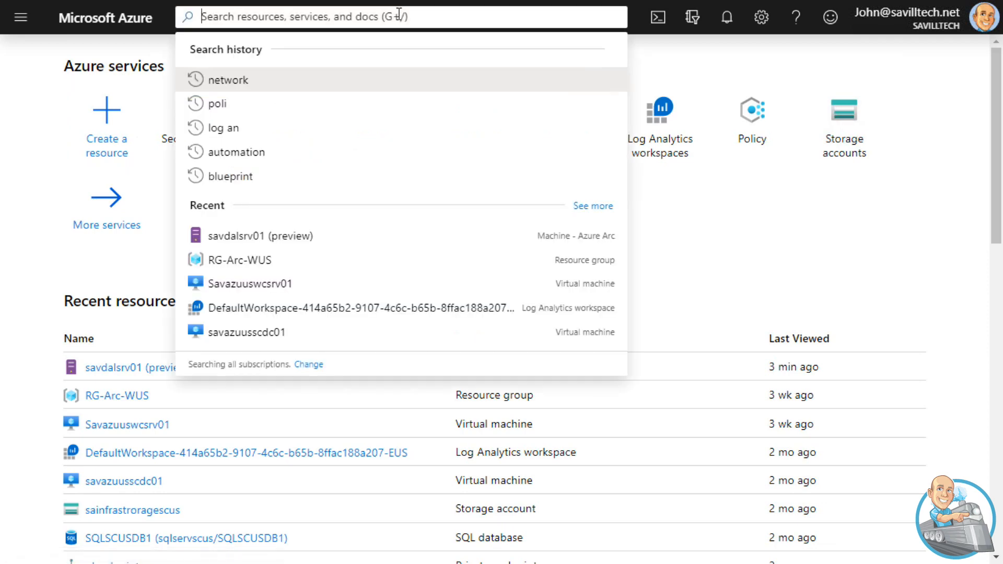
type("virtual n")
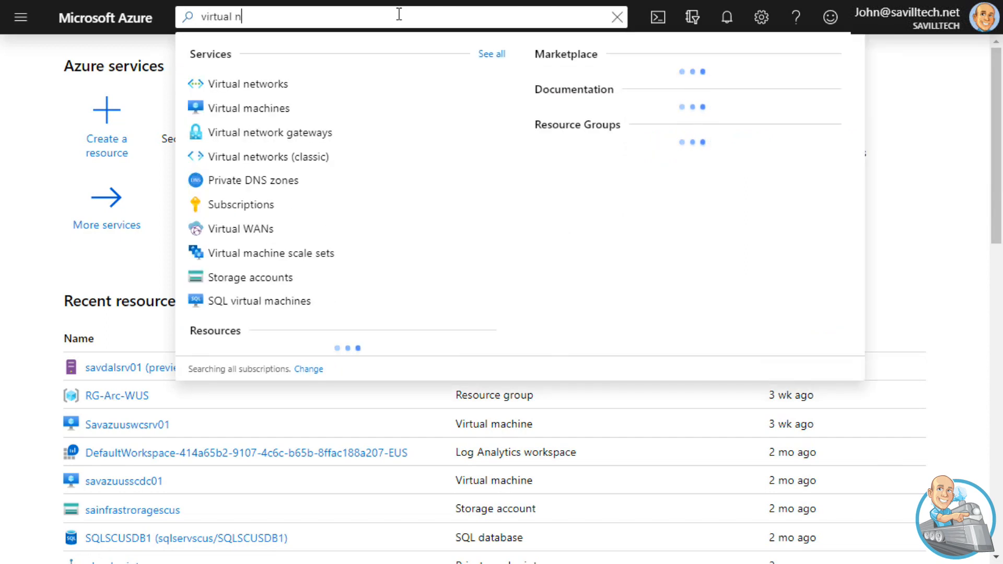
left_click(247, 84)
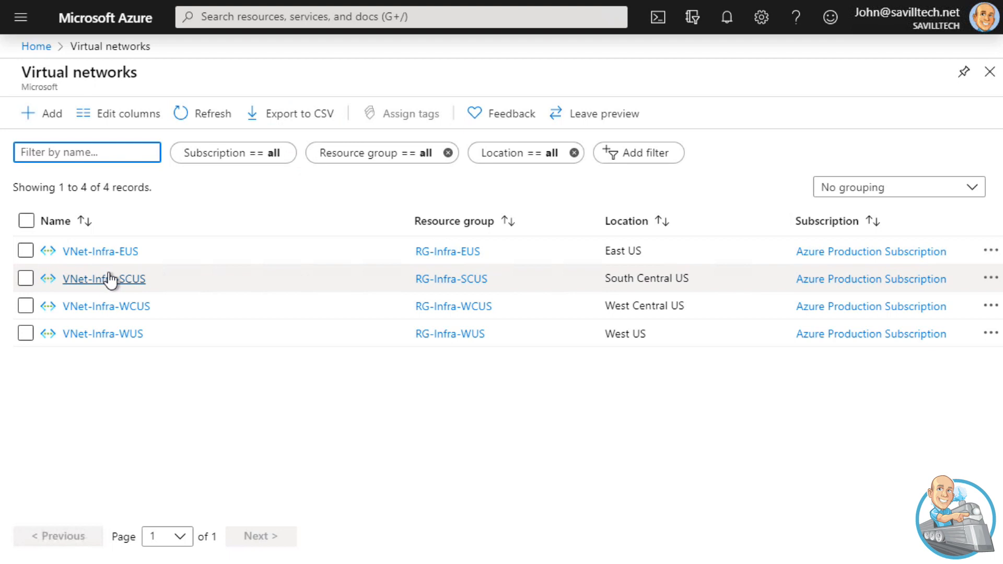
left_click(109, 279)
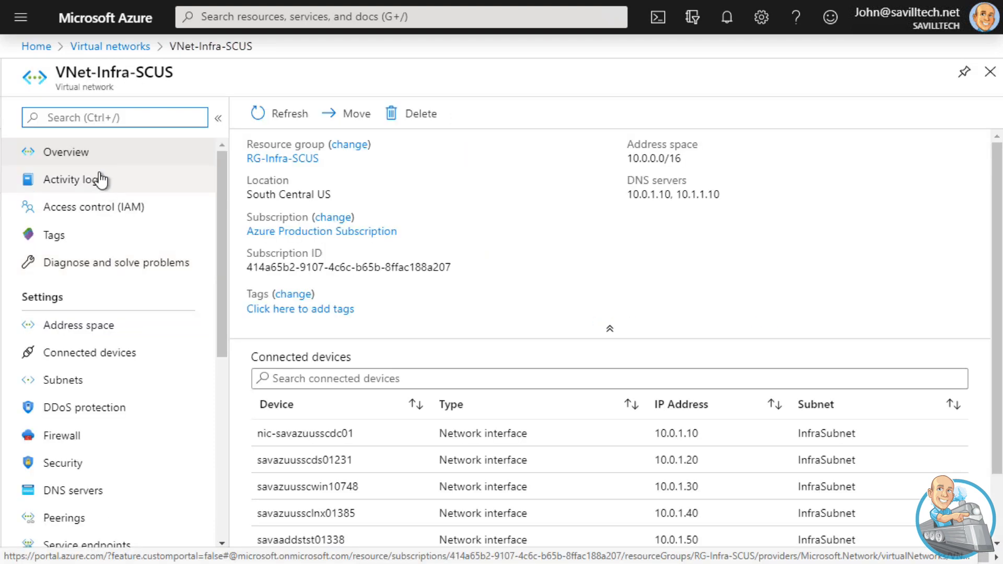
left_click(67, 380)
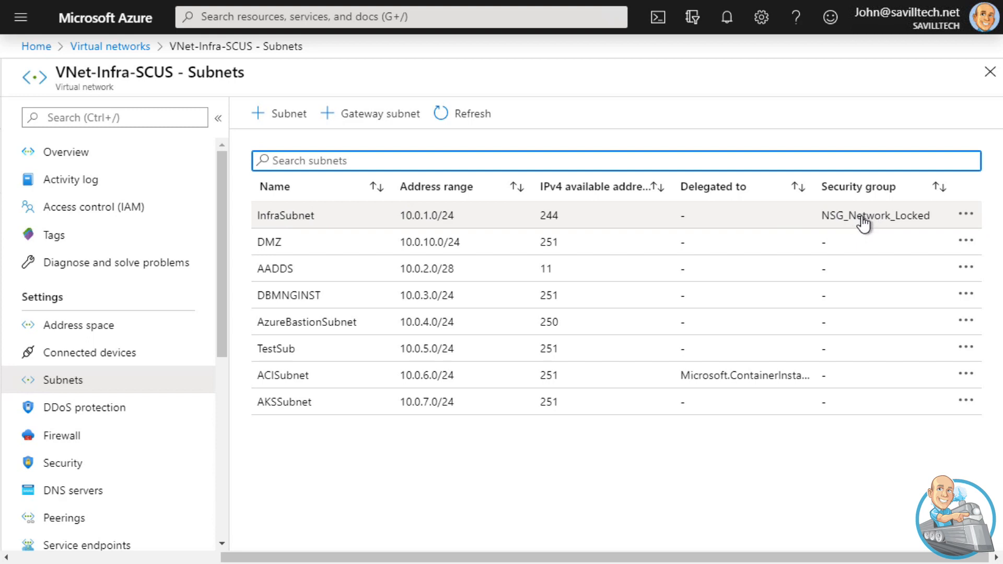
Open InfraSubnet and review its network security group, route table, service endpoint and delegation settings
left_click(965, 215)
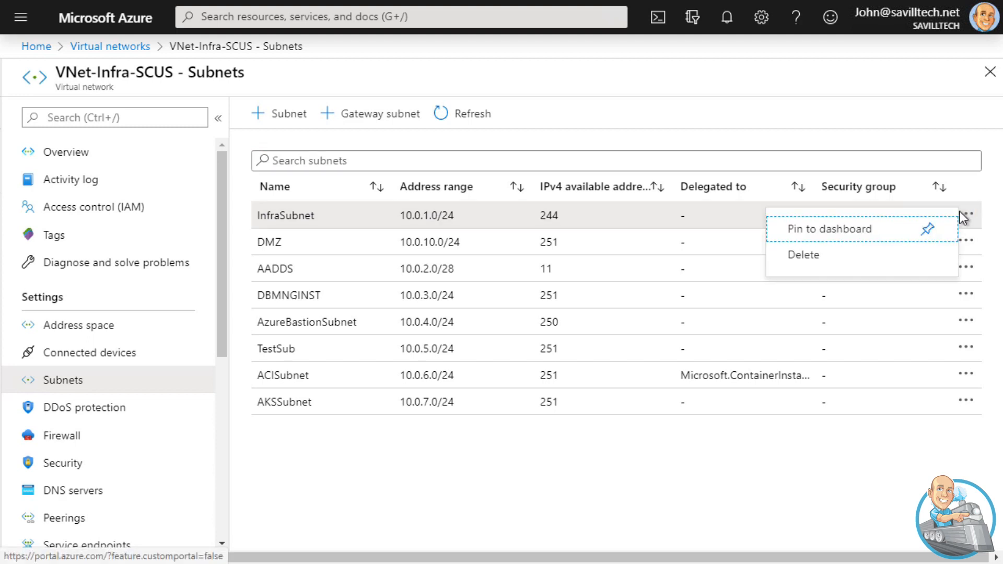
left_click(365, 216)
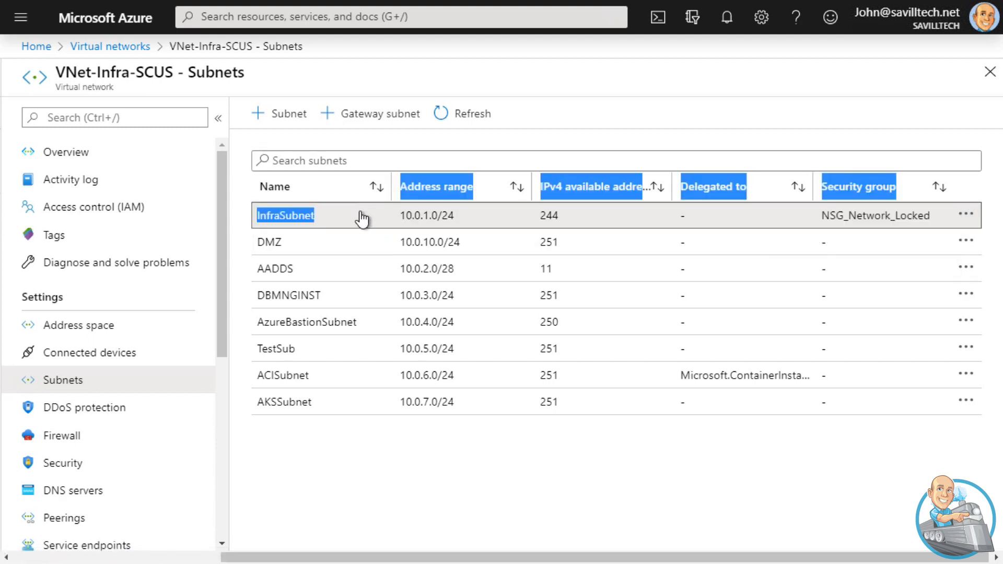
left_click(279, 217)
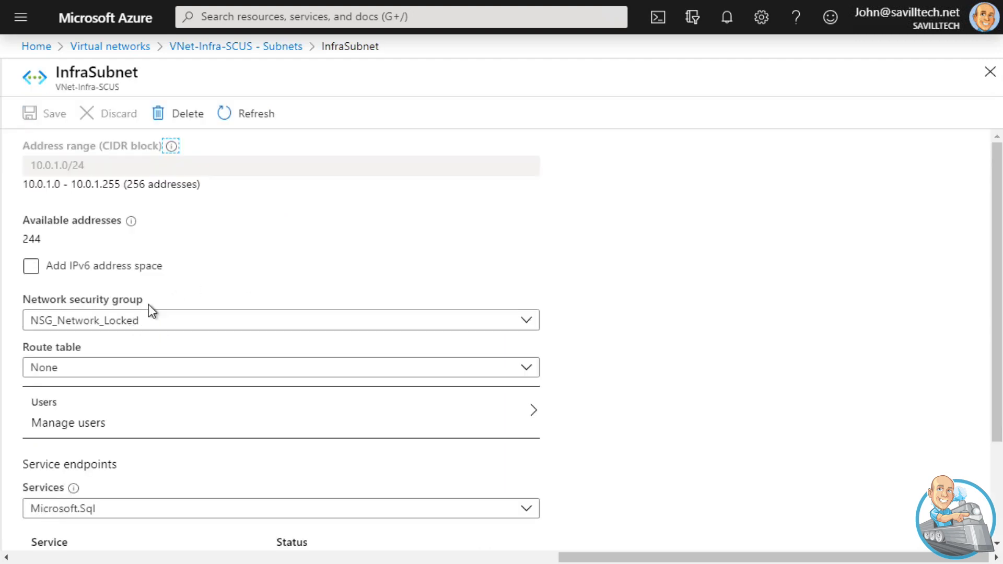
scroll(174, 334, "down", 3)
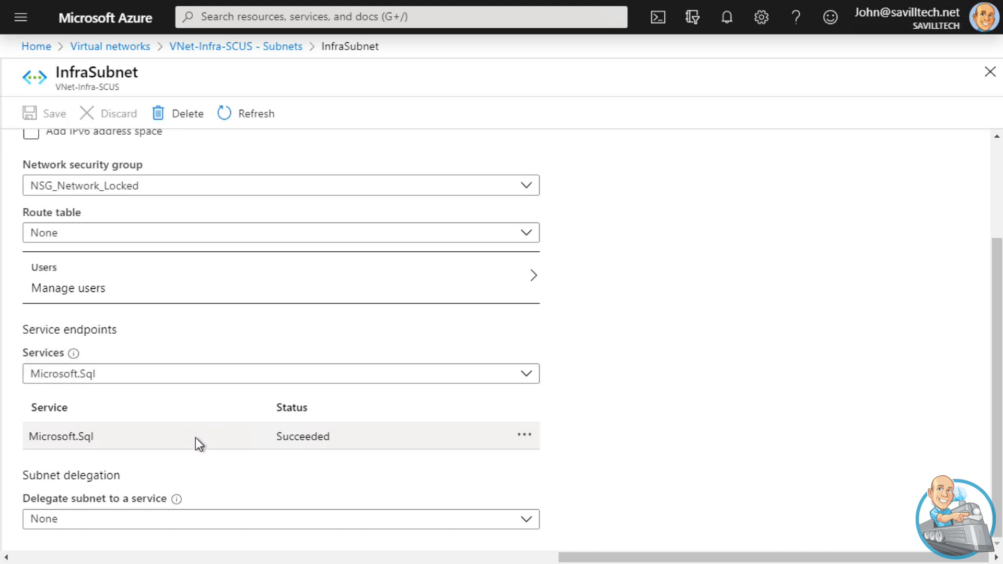
scroll(195, 432, "up", 3)
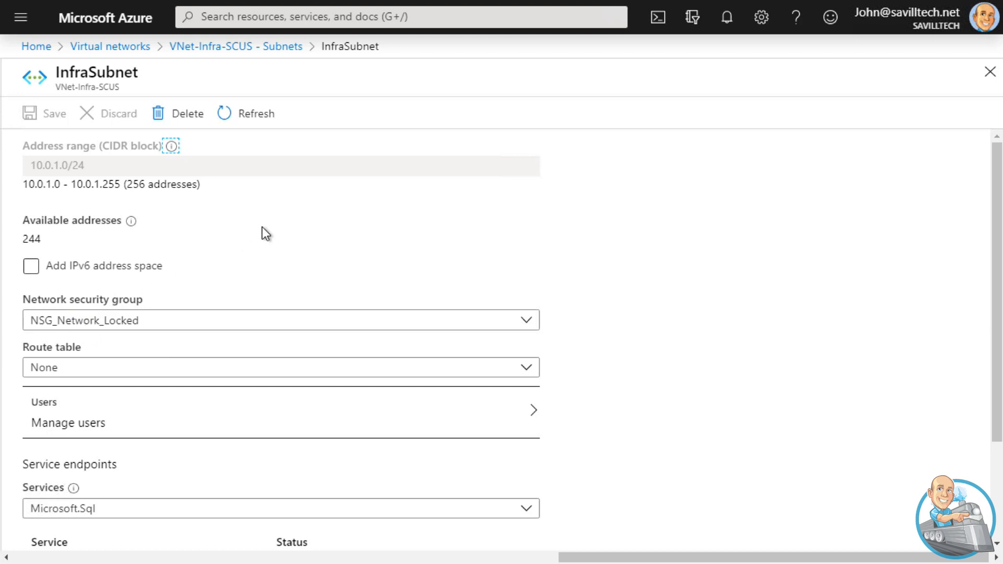
Find the network security groups and open the inbound security rules of the South Central US NSG_Network_Locked
left_click(217, 13)
type("netwo")
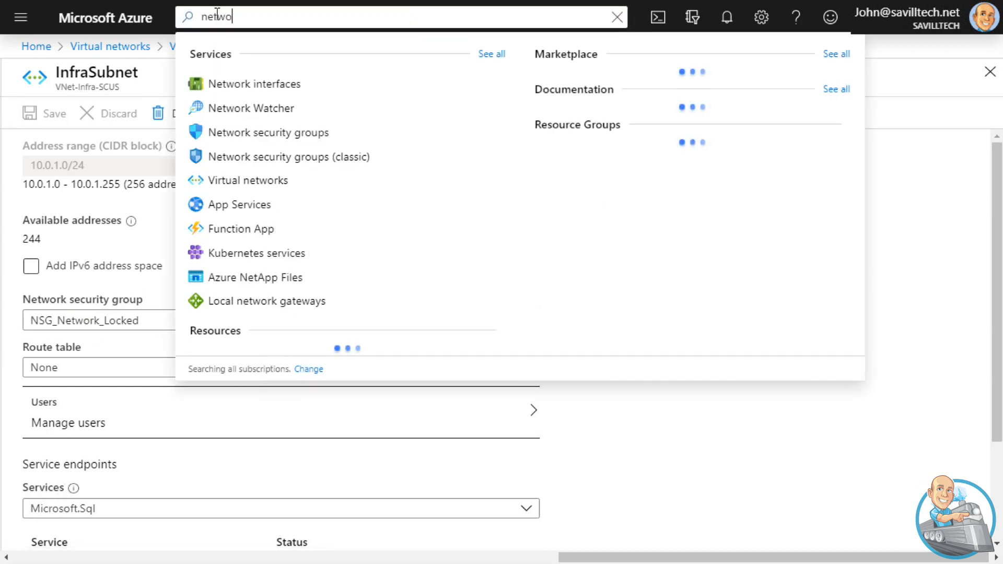
left_click(267, 132)
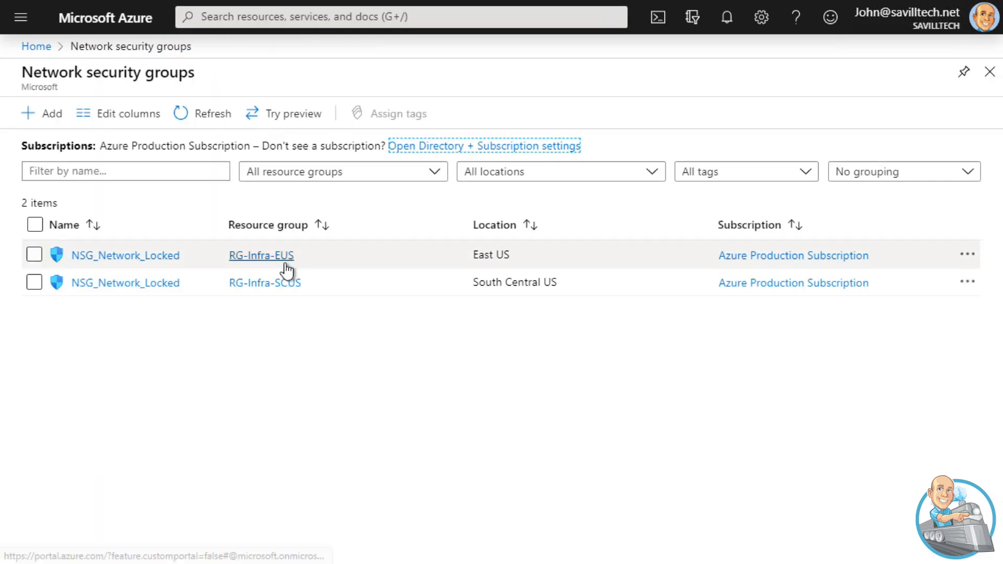
left_click(117, 284)
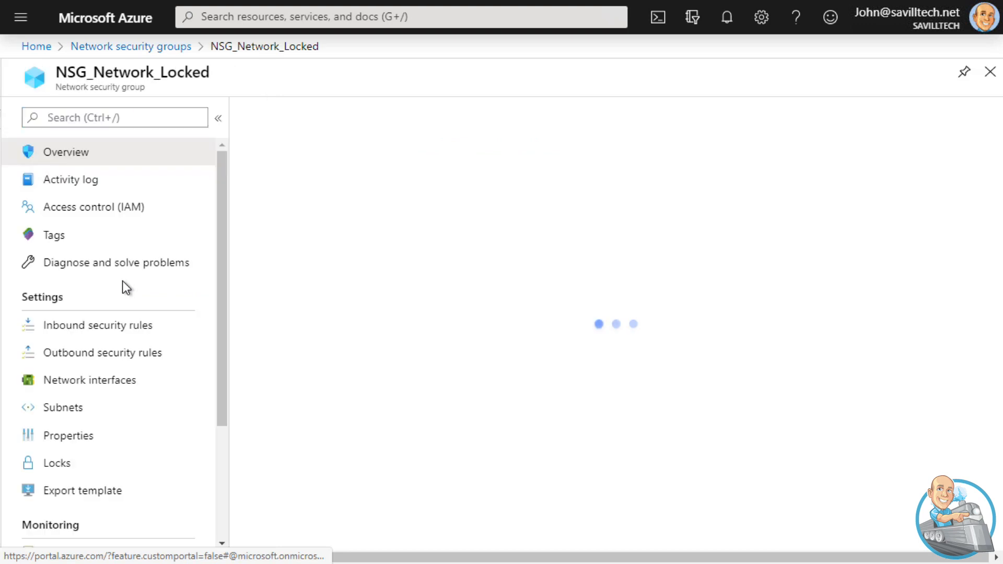
left_click(116, 328)
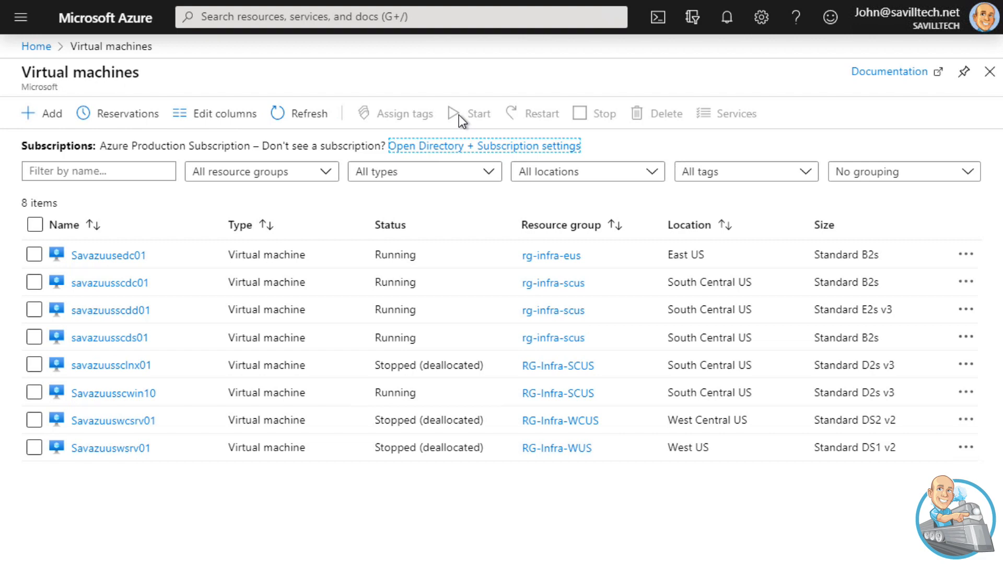
Search for the Bastions service and open the SouthCentralBastionHost overview to check its virtual network and subnet
left_click(333, 16)
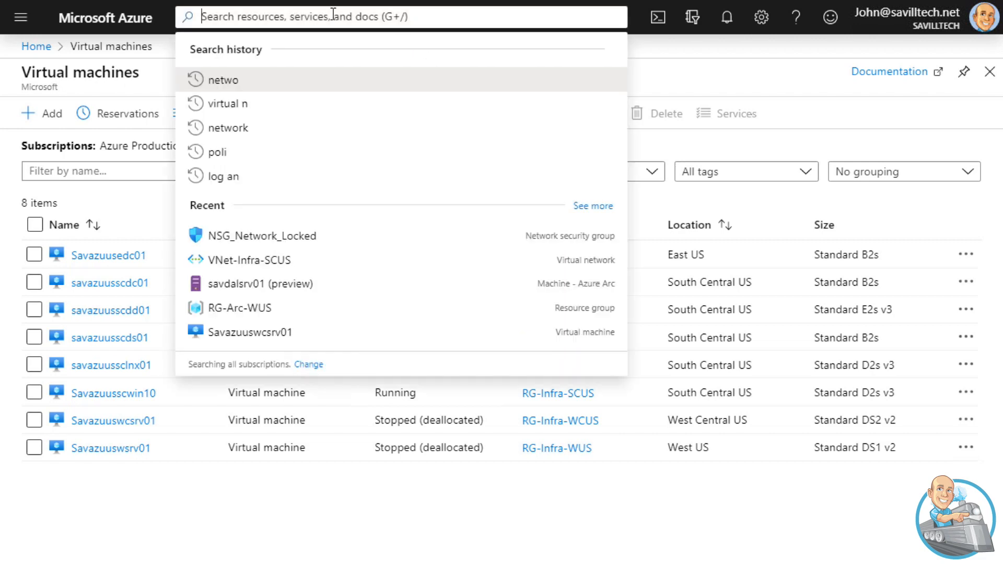
type("bastion")
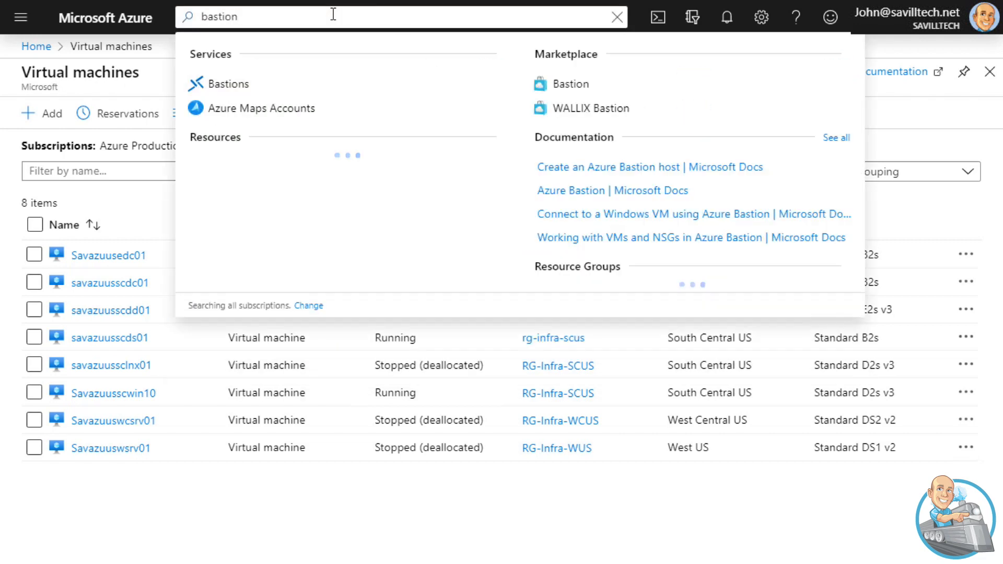
left_click(223, 87)
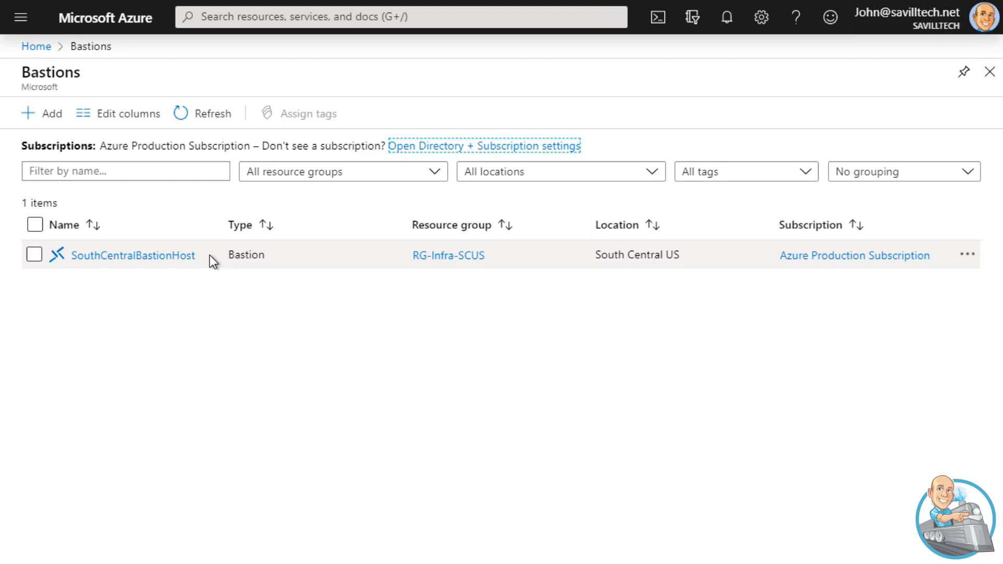
left_click(171, 256)
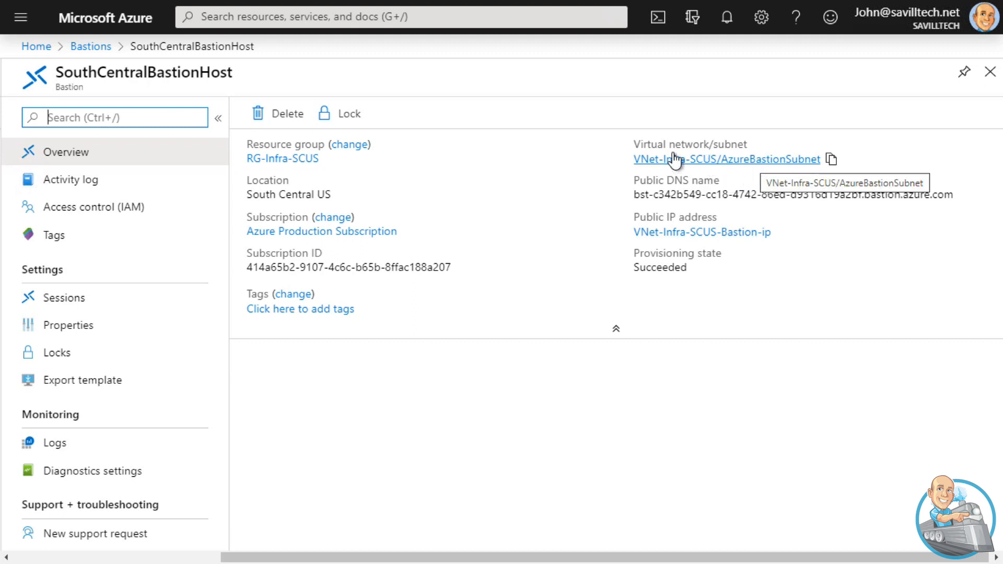
Open the savazuusscdc01 virtual machine from the virtual machines list and bring up its Bastion connection options
left_click(42, 51)
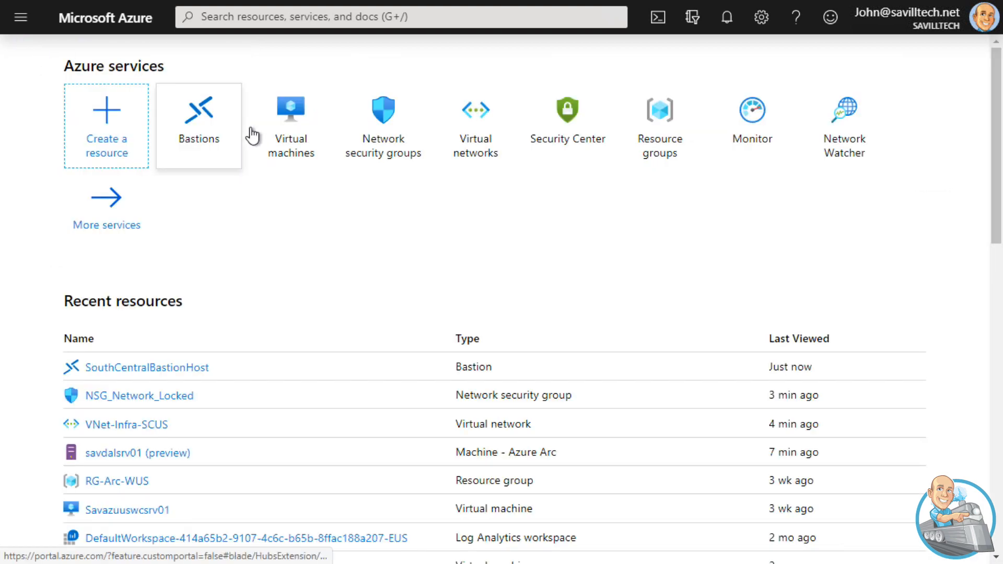
left_click(293, 121)
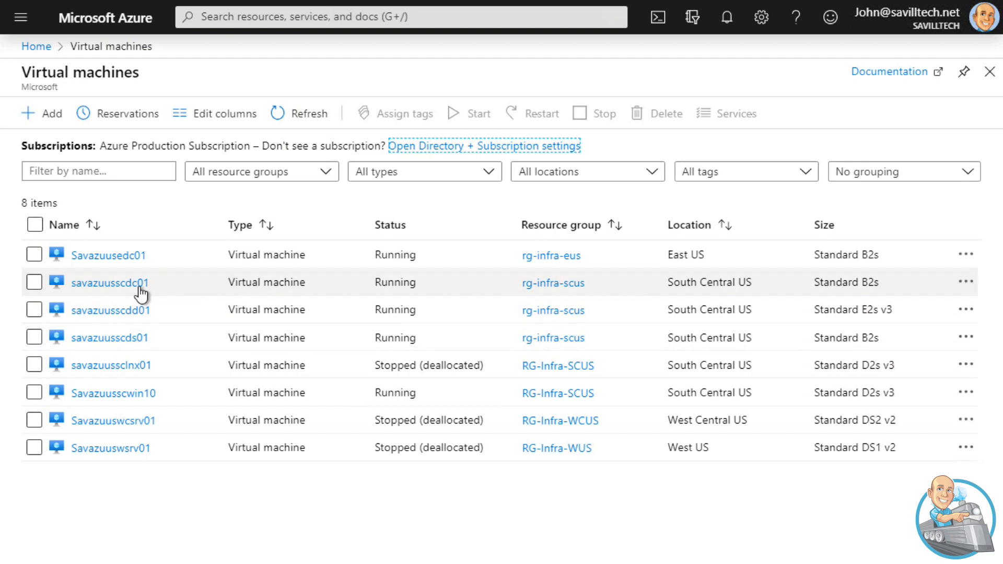
left_click(111, 283)
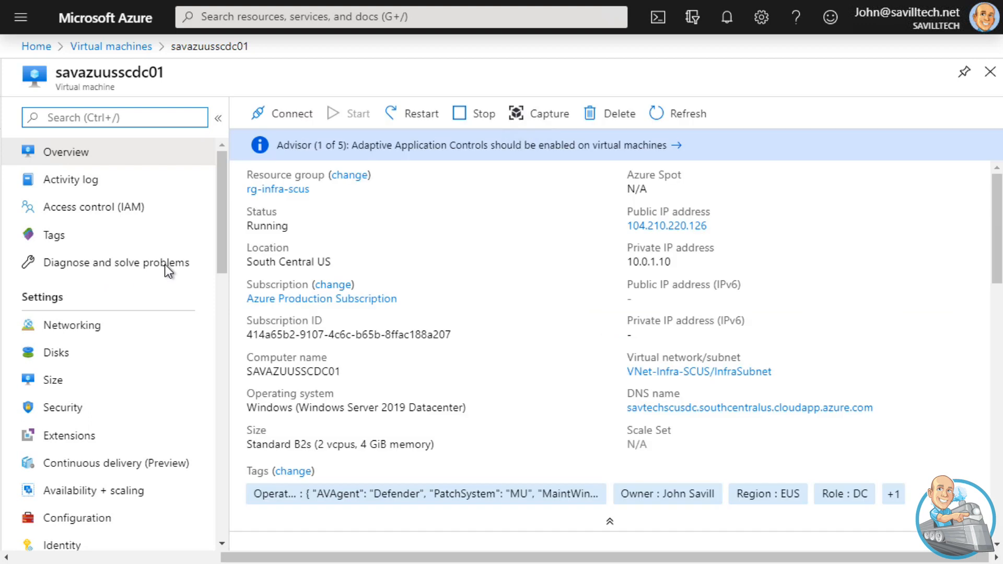
left_click(279, 114)
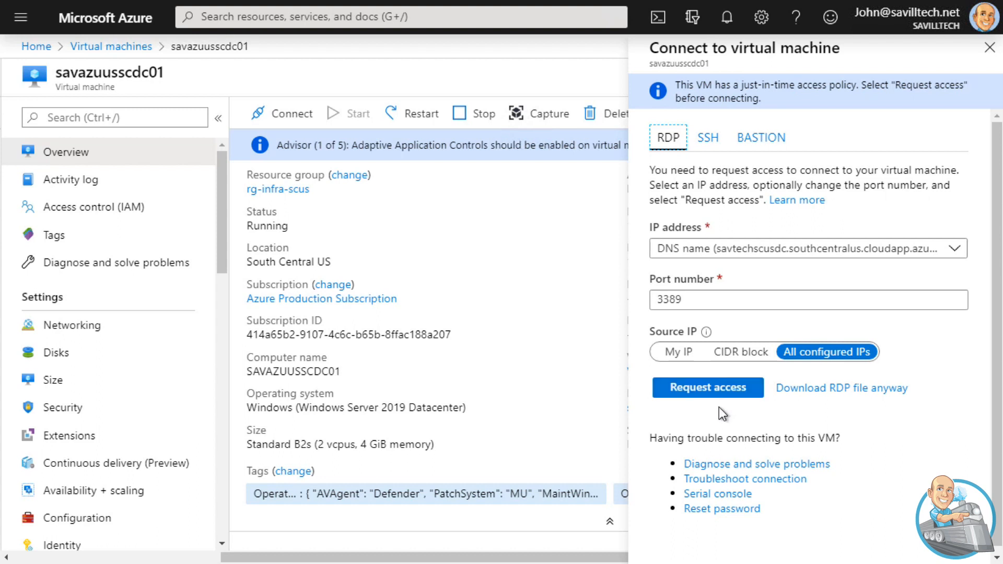
left_click(754, 137)
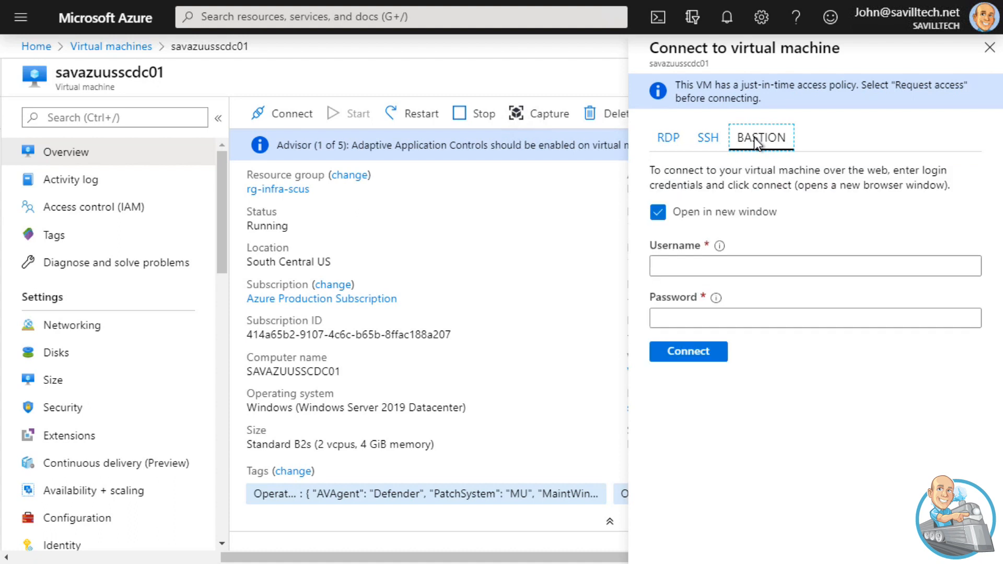
Enter the account username and password for the Bastion connection to savazuusscdc01
left_click(727, 260)
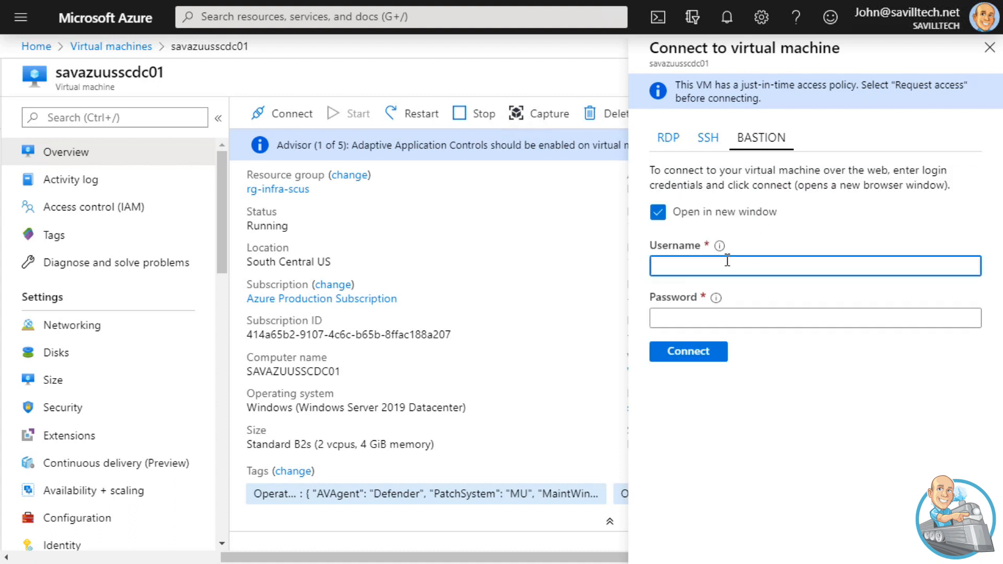
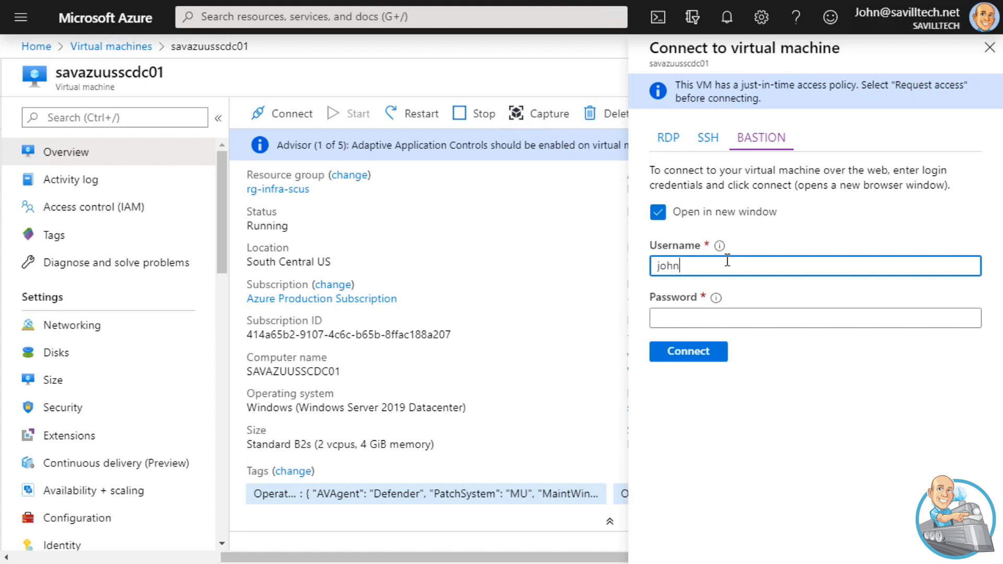
key("Tab")
type("•••••••••")
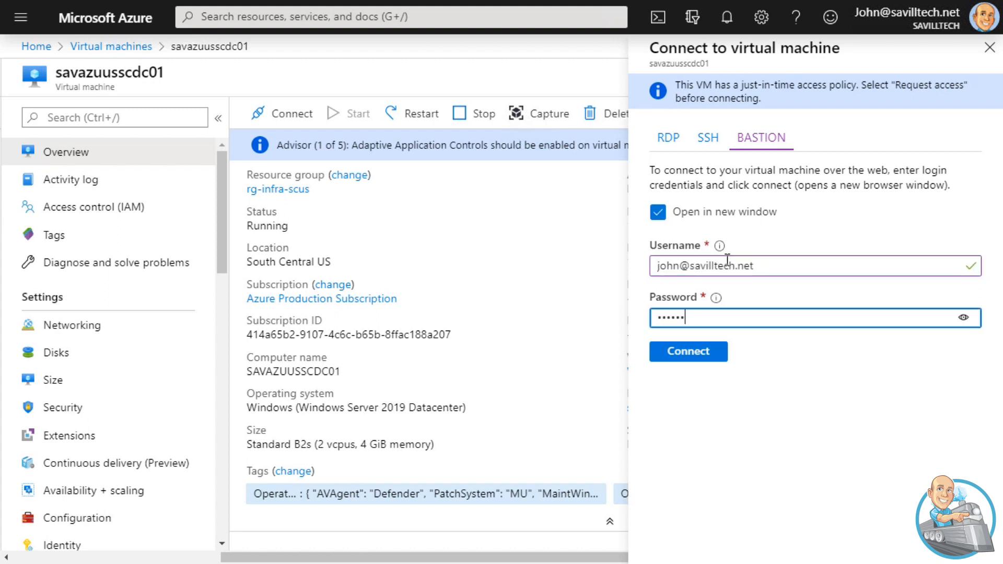
type("•")
Connect to savazuusscdc01 through Bastion in a new window and allow the session to access the clipboard
left_click(682, 360)
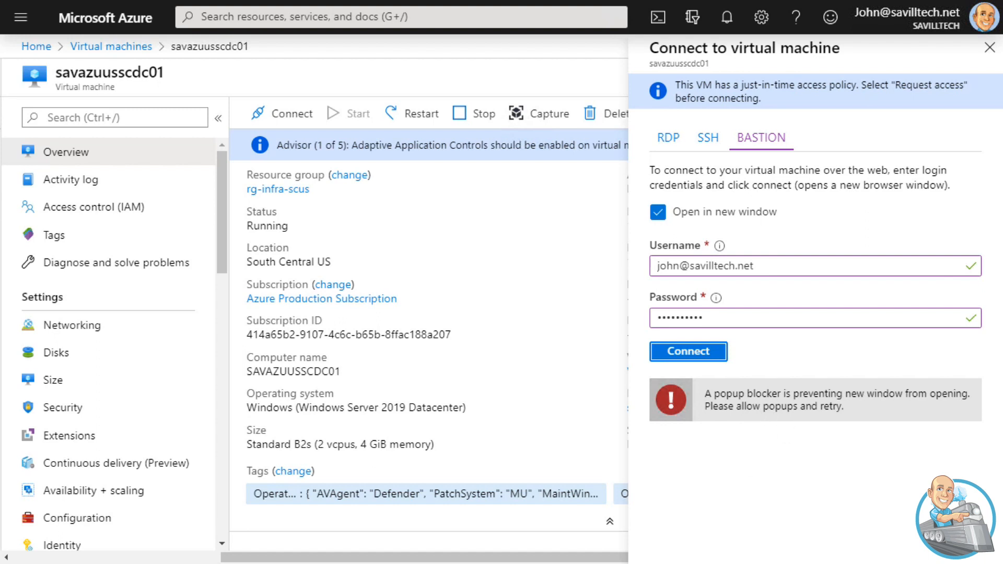
key("Tab")
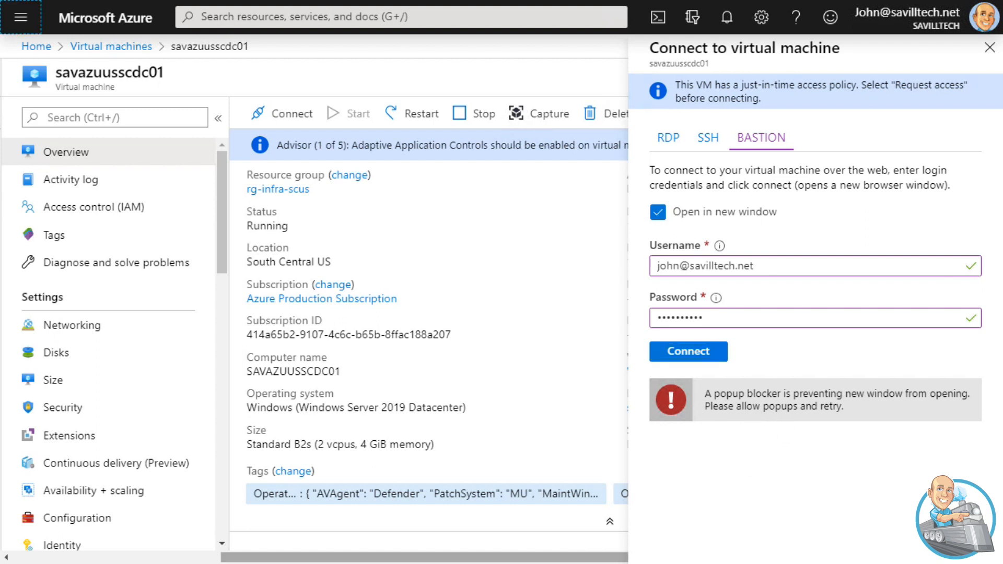
left_click(697, 349)
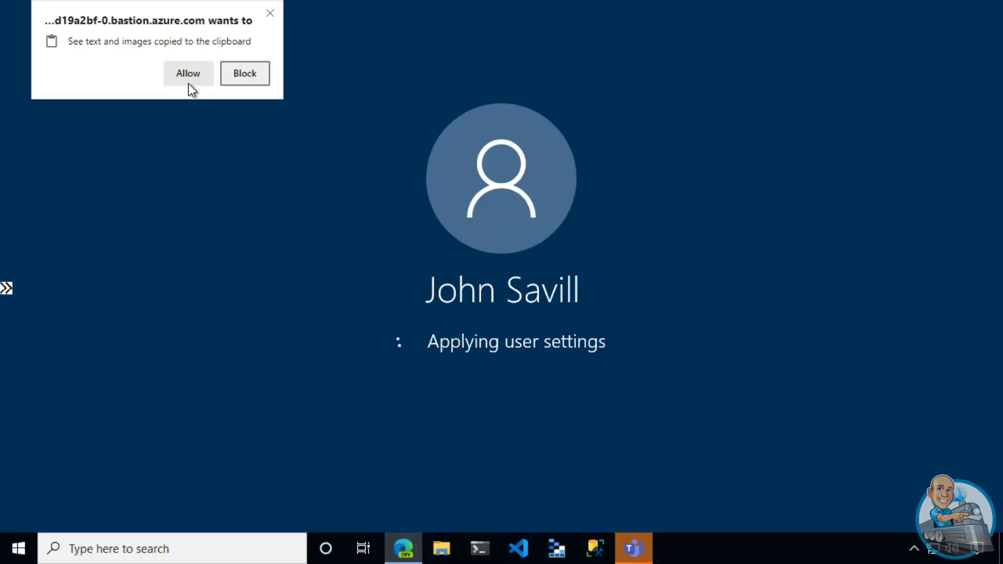
left_click(188, 80)
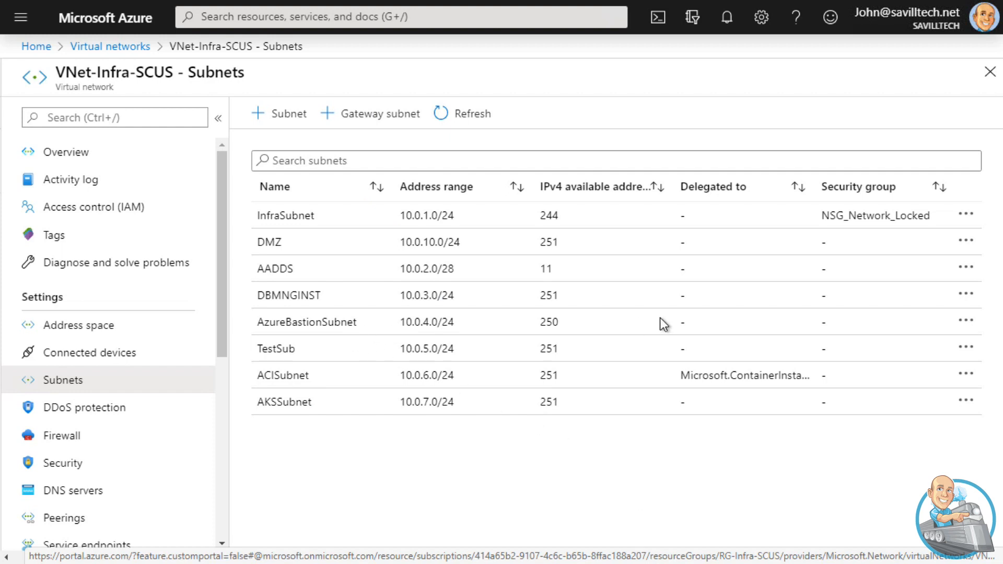
Review the AzureBastionSubnet settings in VNet-Infra-SCUS and return to the subnets list
left_click(663, 320)
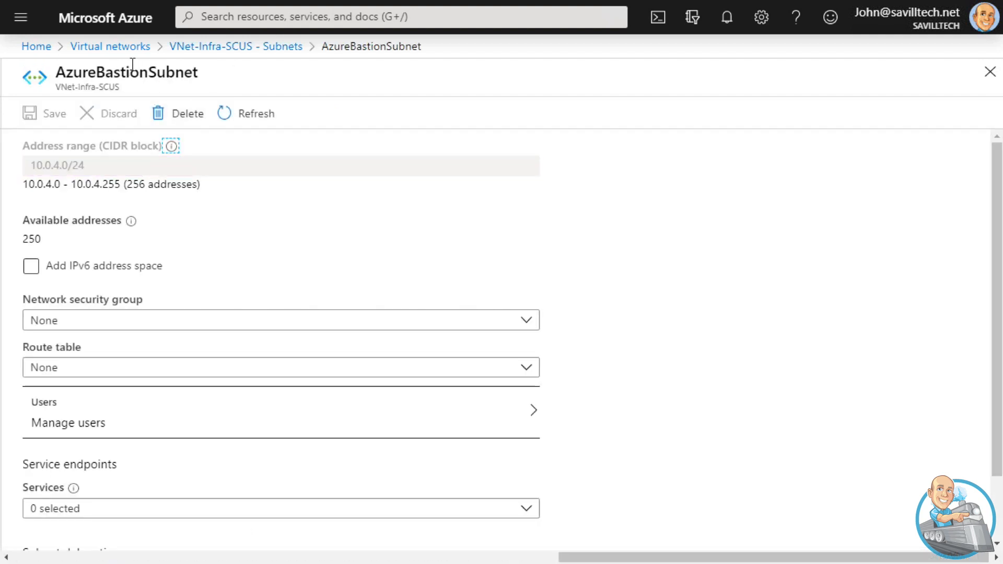
left_click(217, 50)
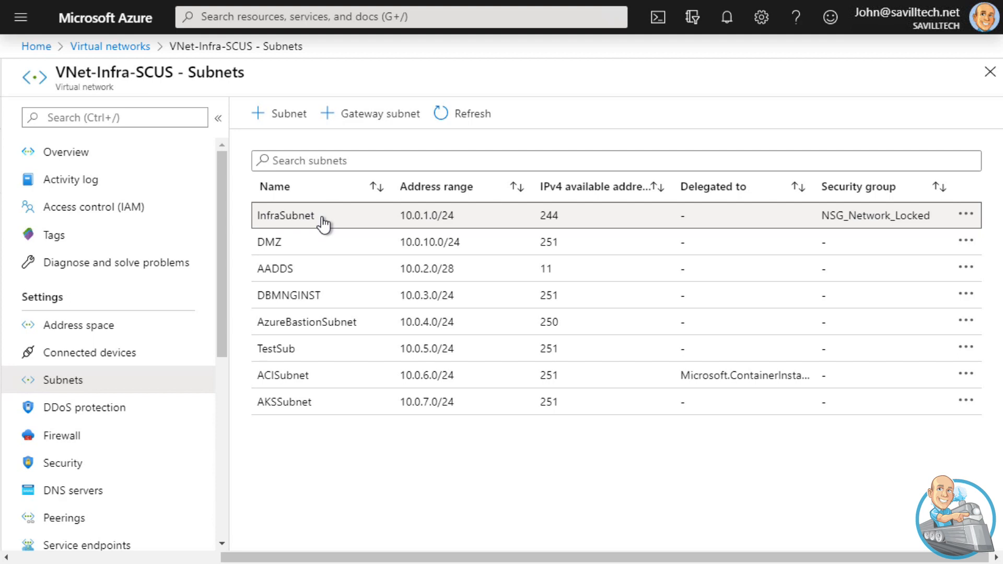
Search the portal for network security groups and open their list
left_click(291, 17)
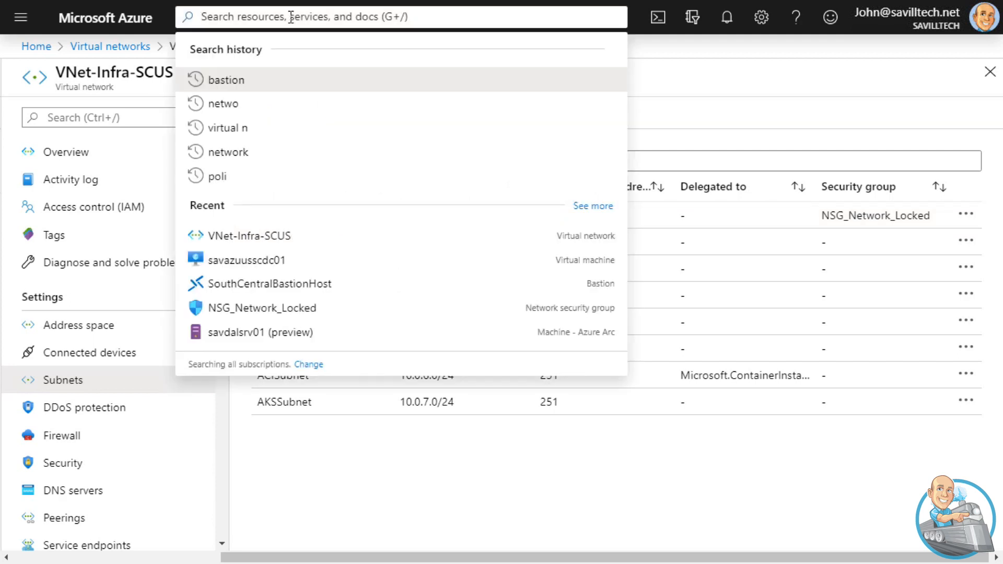
type("net")
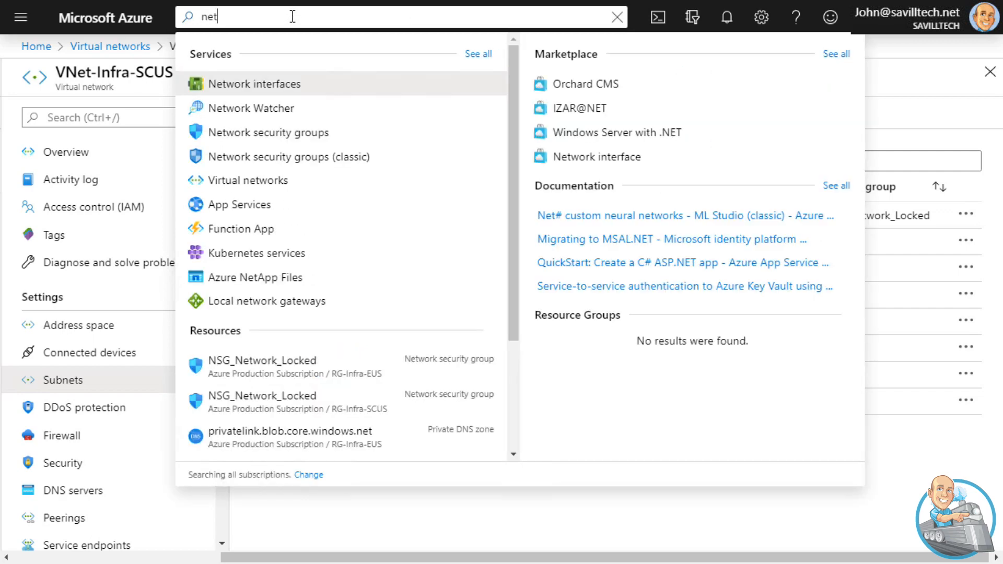
left_click(326, 134)
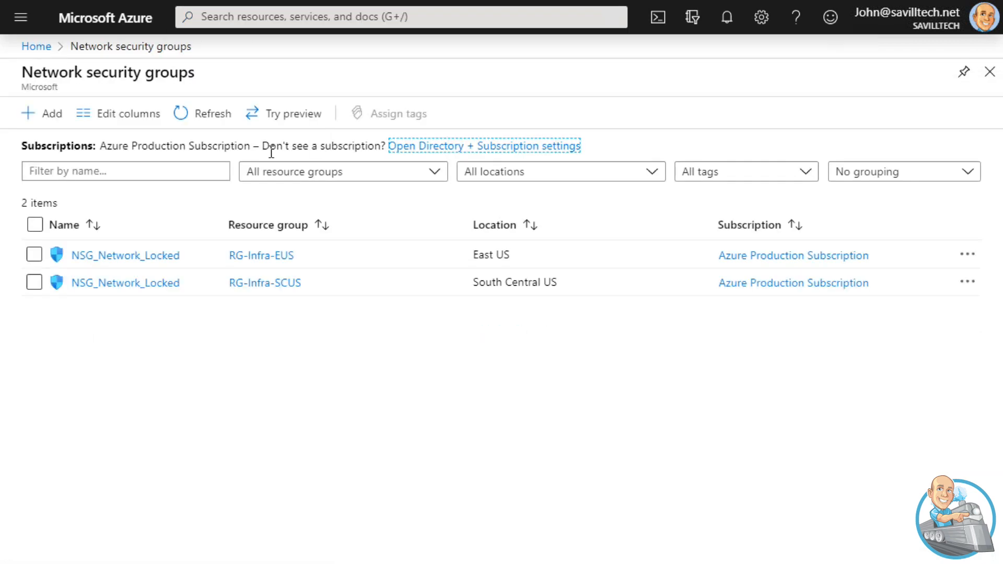
Change the AllowRDPInNetwork inbound rule of the South Central US NSG_Network_Locked to protocol ICMP, save it, and return to the portal home
left_click(141, 283)
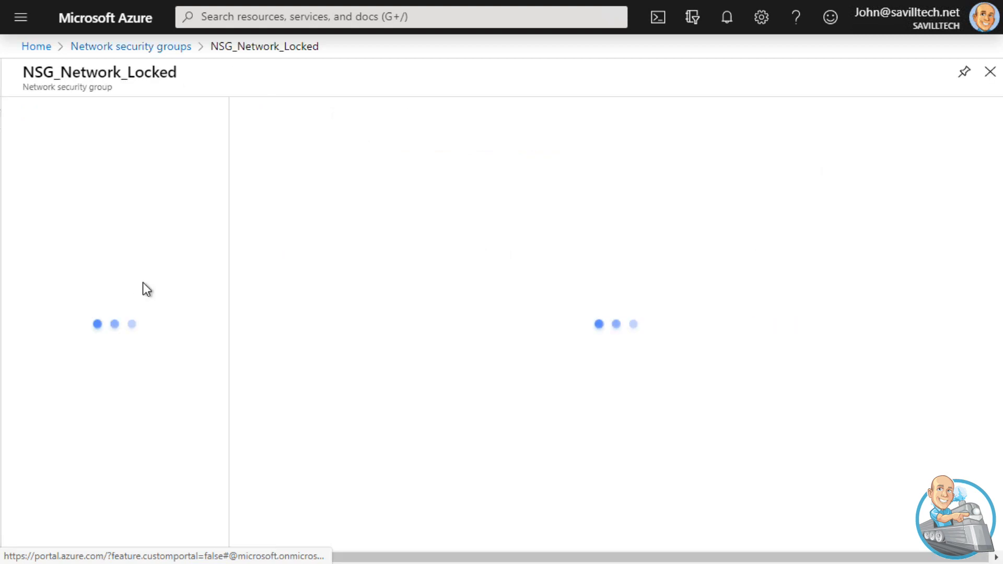
left_click(126, 325)
left_click(472, 214)
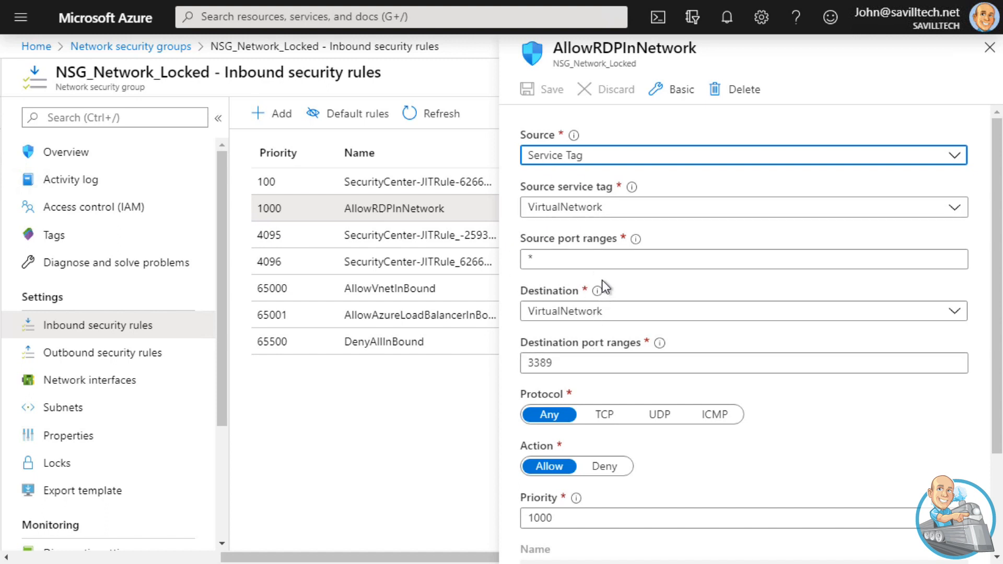
left_click(715, 415)
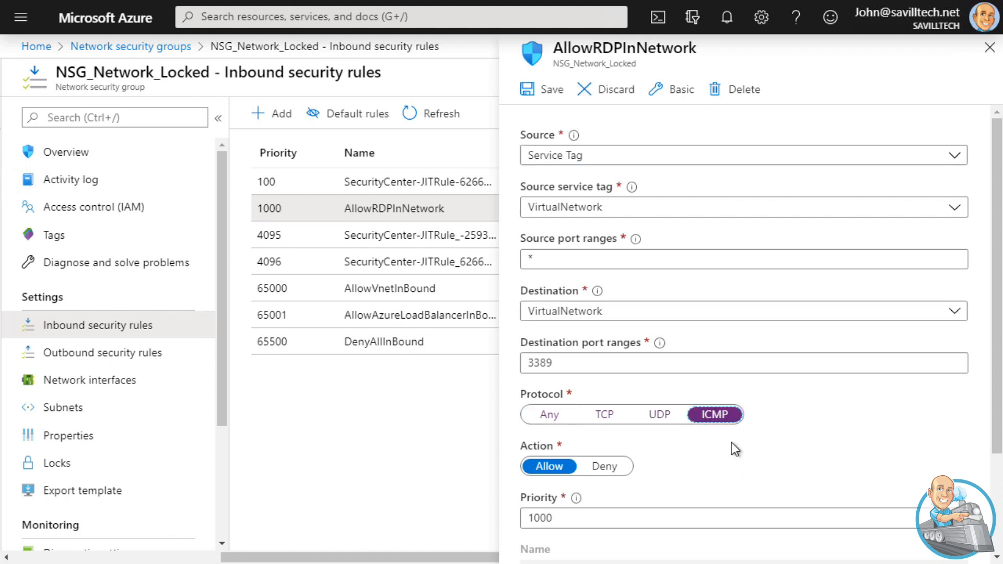
left_click(541, 102)
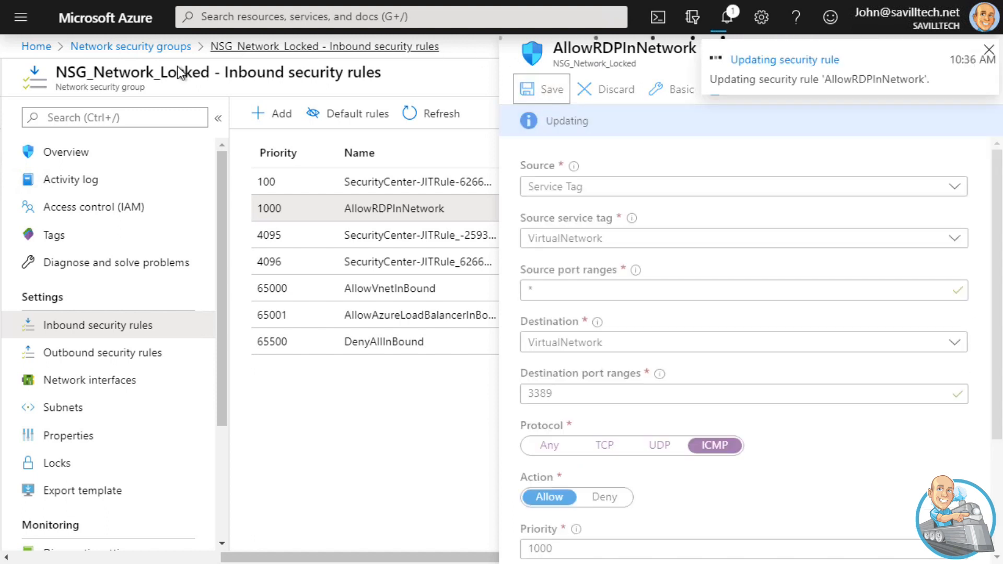
left_click(36, 47)
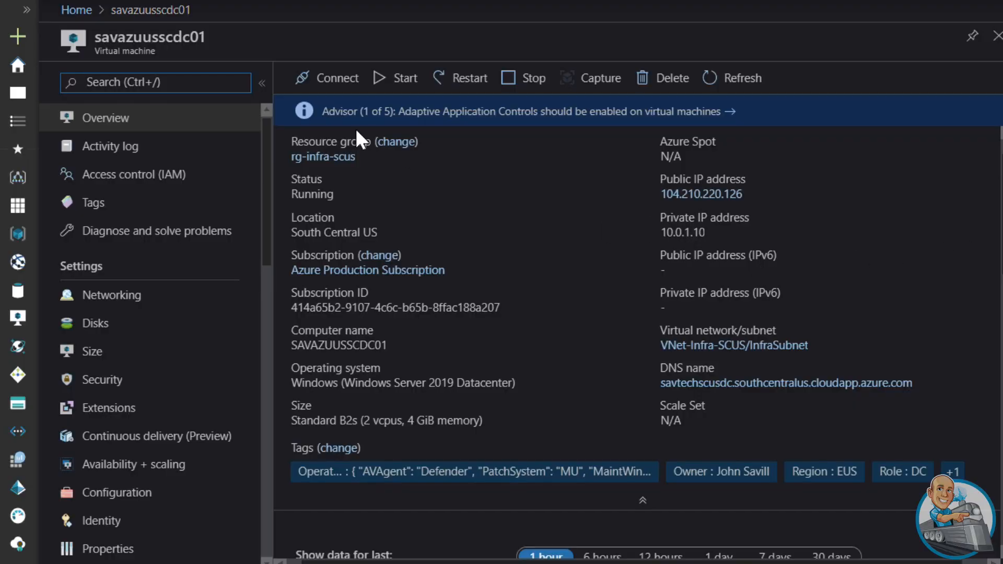
Try to connect to savazuusscdc01 through Bastion in a new window with the account username and password
left_click(326, 81)
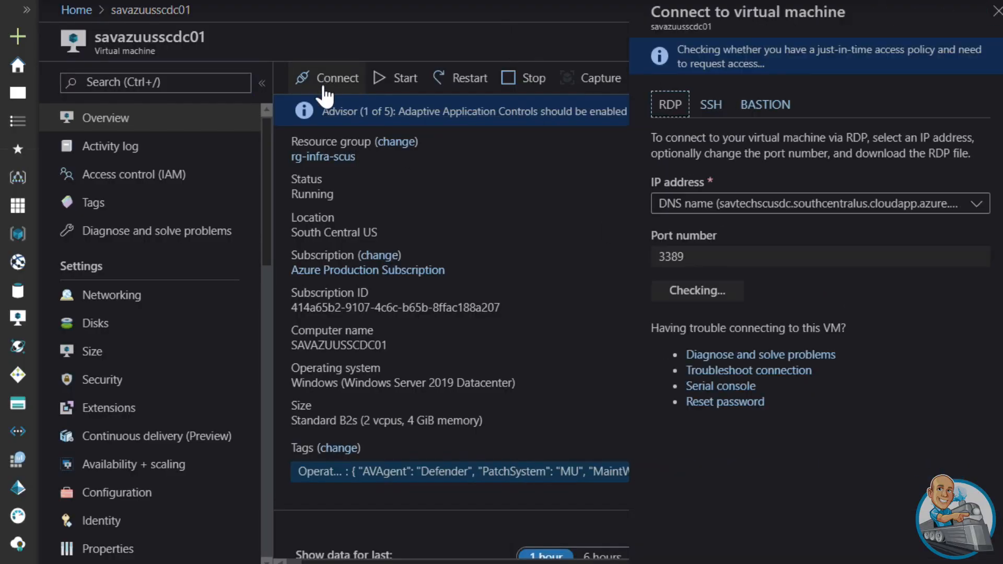
left_click(766, 104)
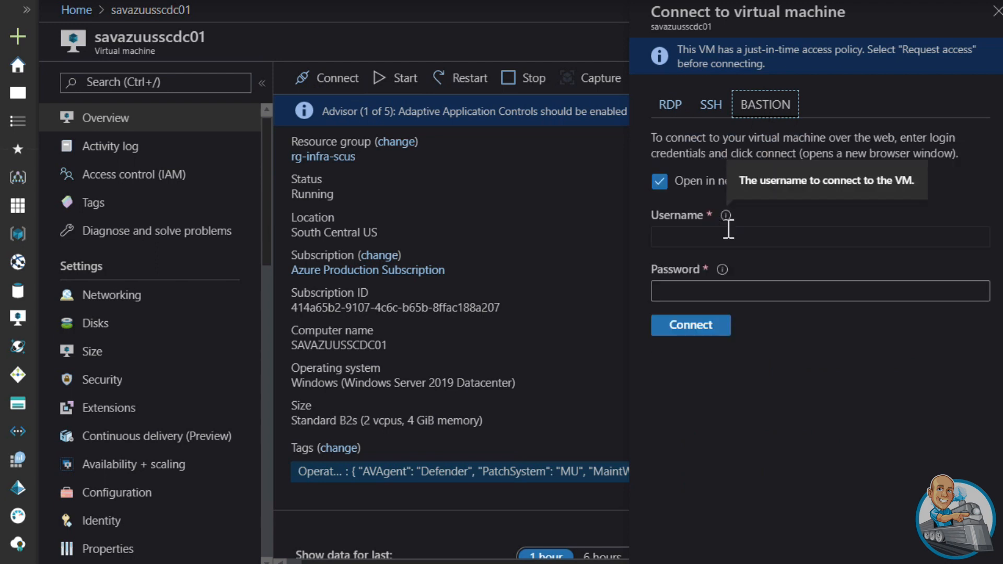
left_click(700, 235)
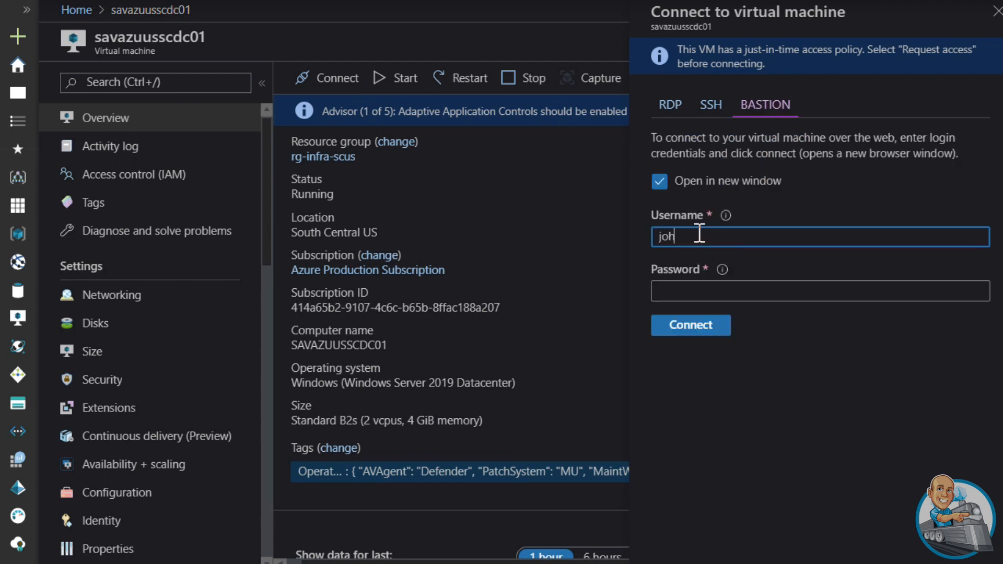
key("Tab")
type("••••••")
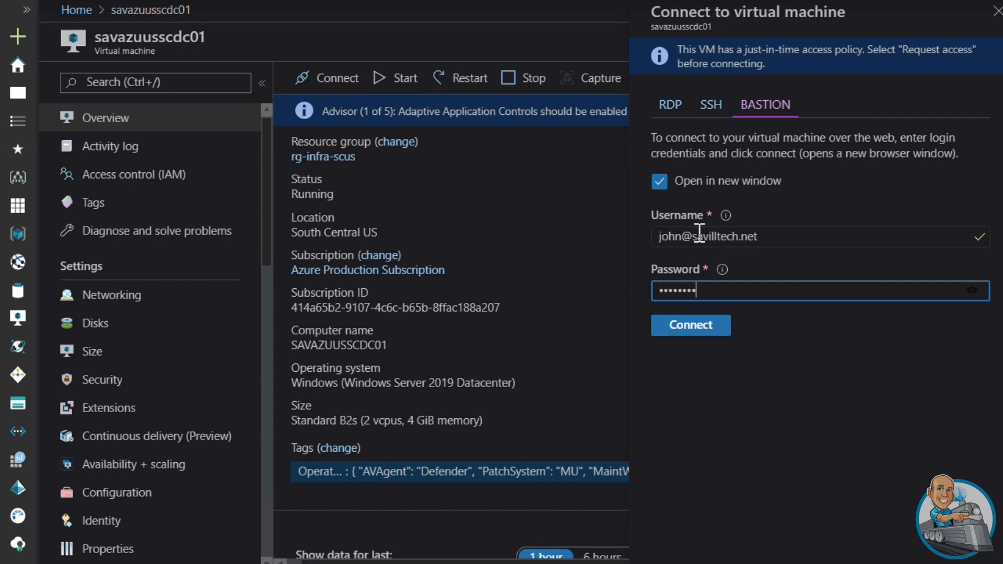
left_click(693, 331)
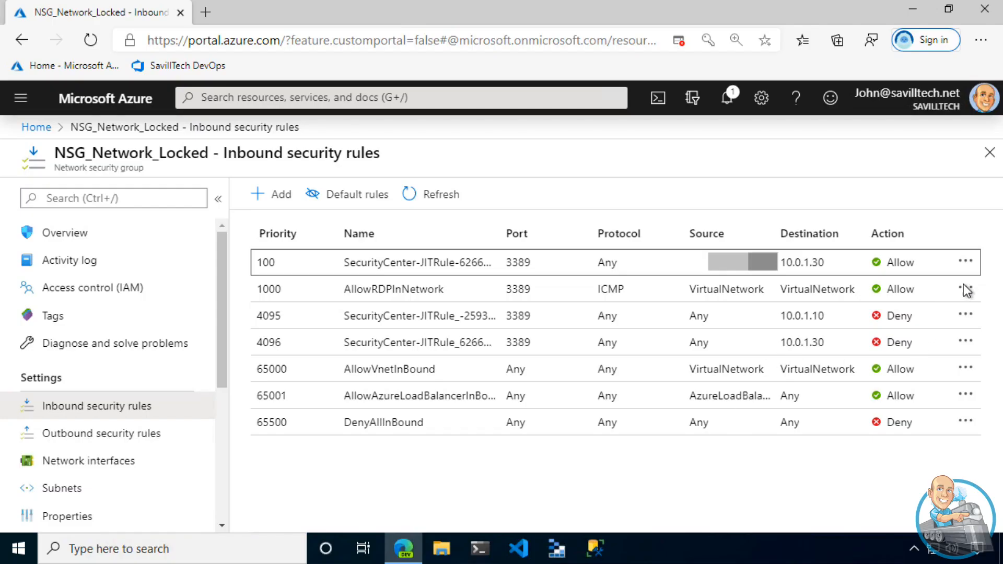
Set the protocol of the AllowRDPInNetwork inbound rule in NSG_Network_Locked to Any and save the rule
left_click(965, 288)
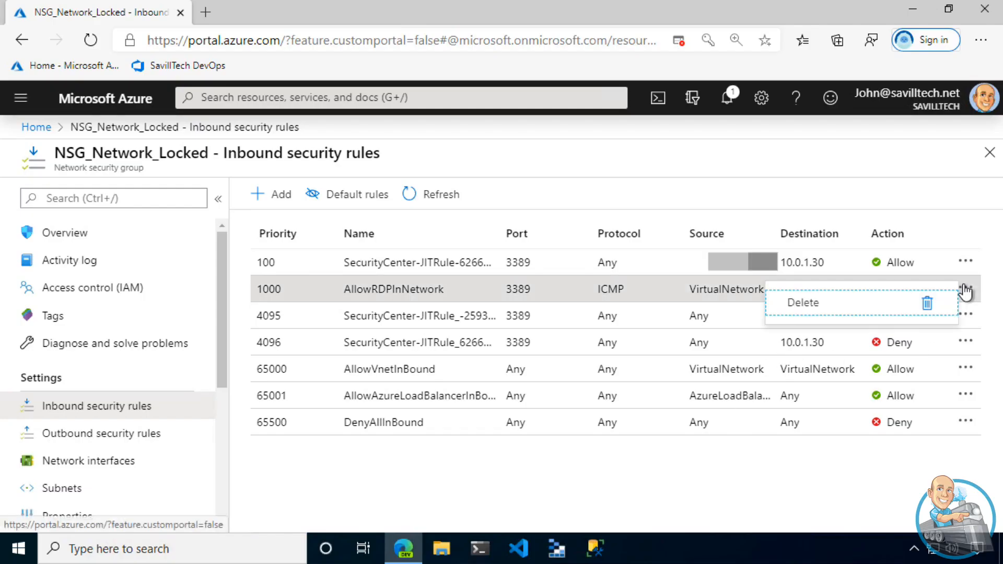
left_click(682, 296)
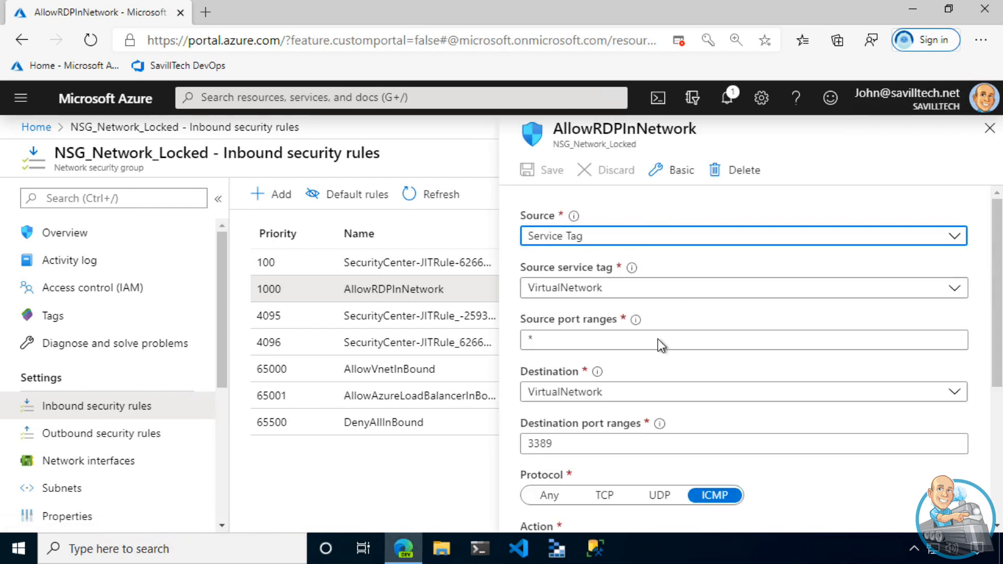
left_click(547, 497)
left_click(551, 172)
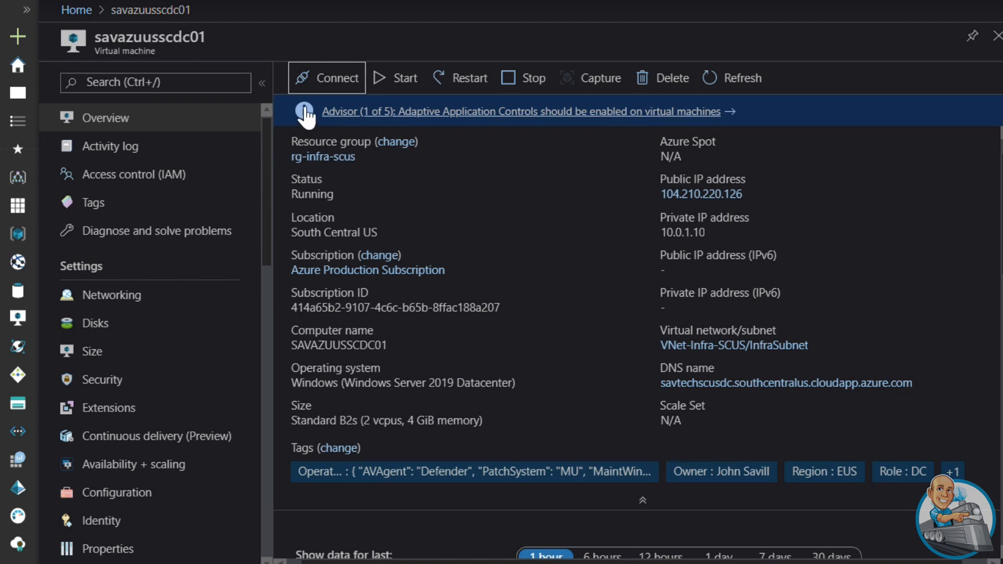
Enter the account username and password for savazuusscdc01 and start its Bastion connection again in a new window
left_click(325, 85)
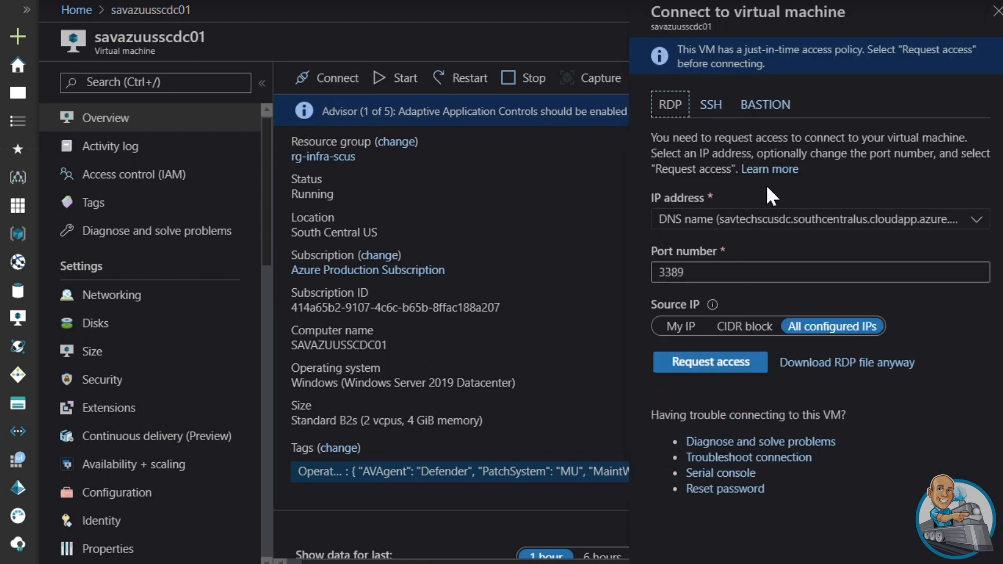
left_click(765, 106)
left_click(706, 236)
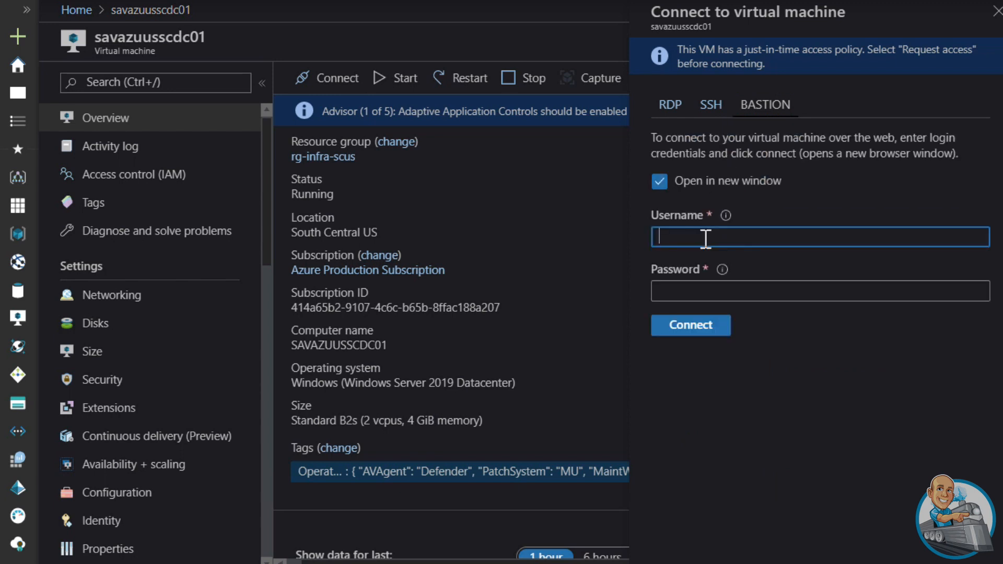
key("Tab")
type("••••••••••")
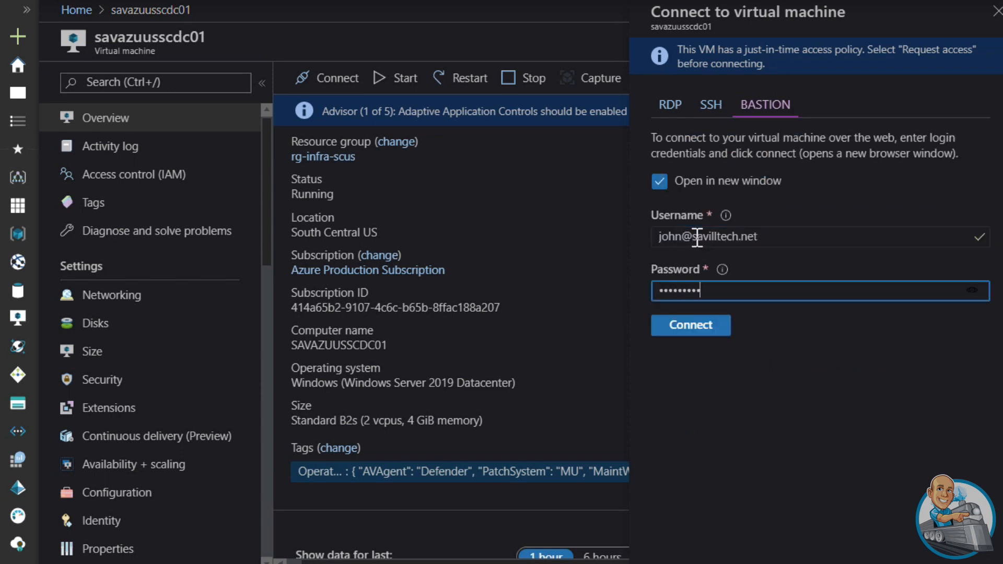
left_click(707, 325)
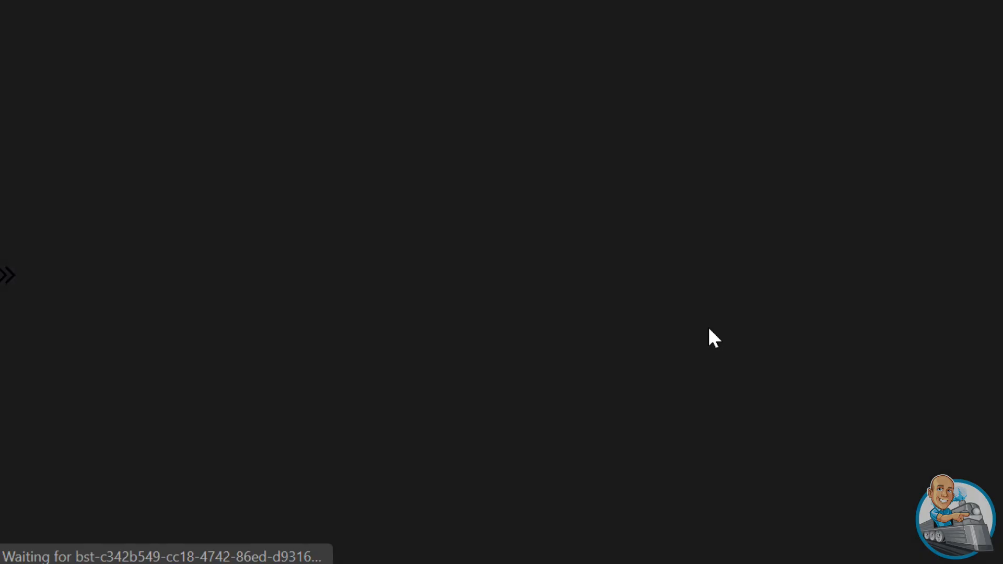